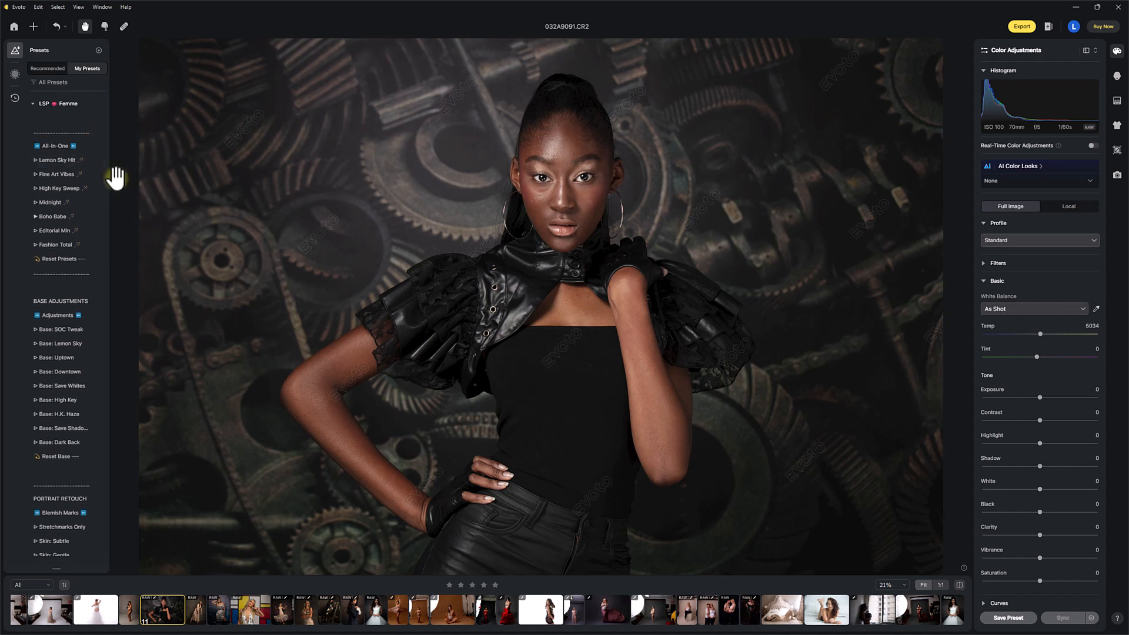
# - Look through several photos in the filmstrip and the all-in-one presets, returning to photo 032A9091.CR2
pyautogui.scroll(-1, 106, 160)
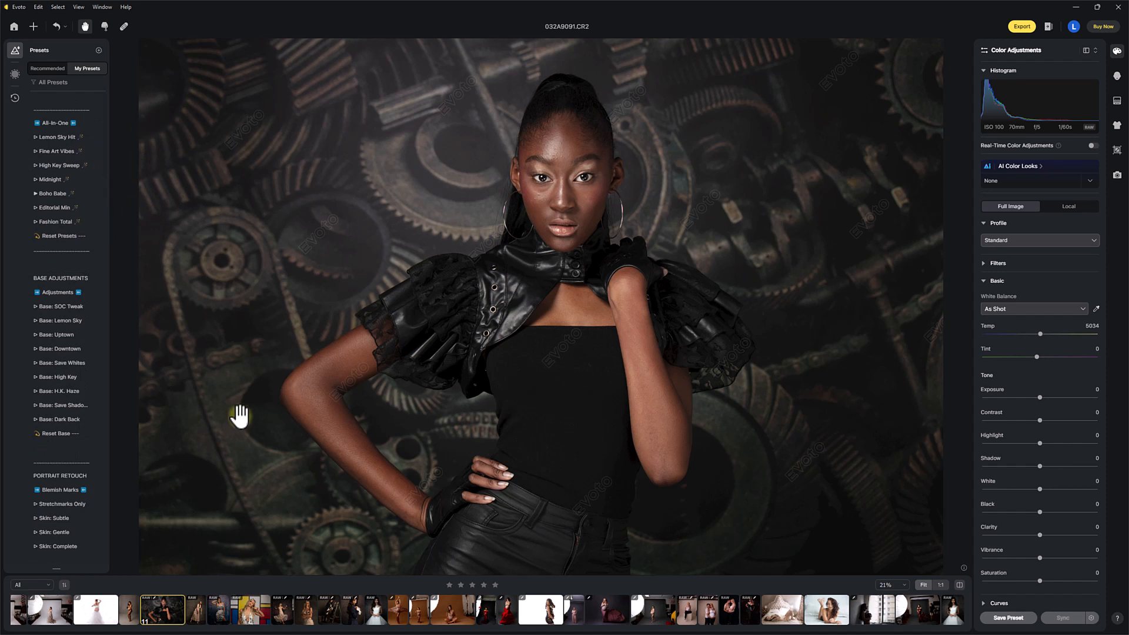
pyautogui.click(196, 608)
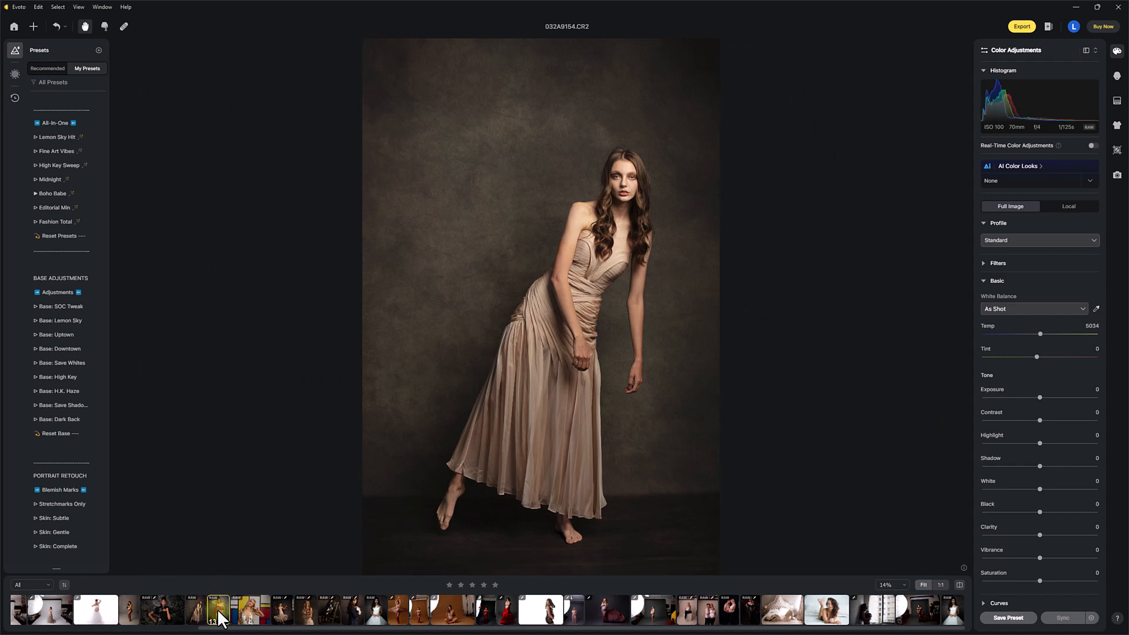
pyautogui.click(217, 608)
pyautogui.click(250, 608)
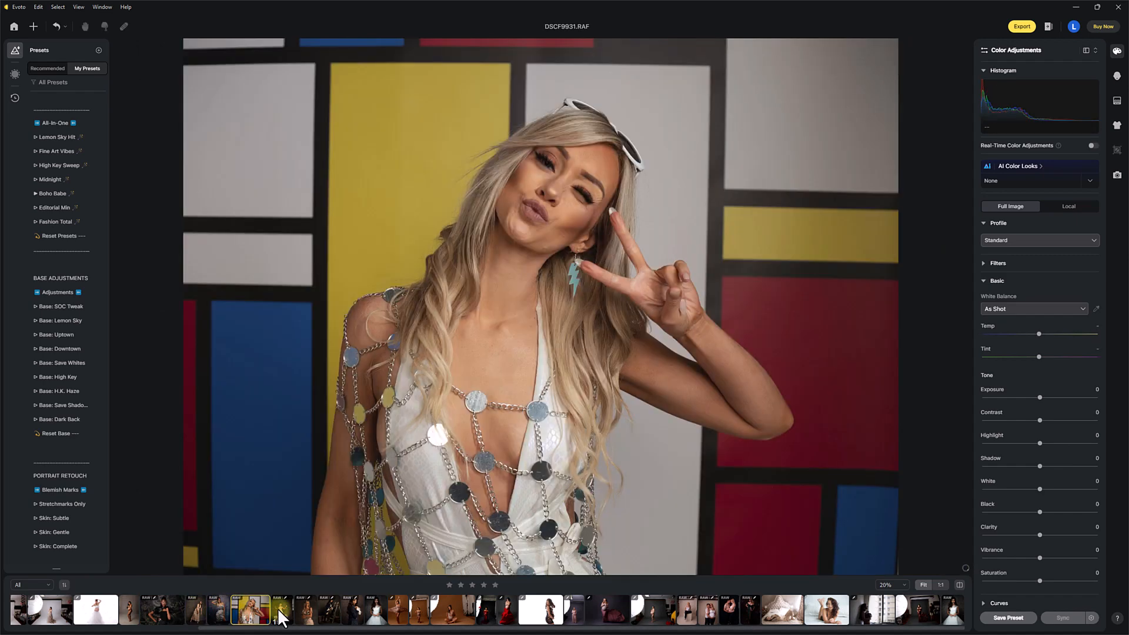
pyautogui.click(171, 610)
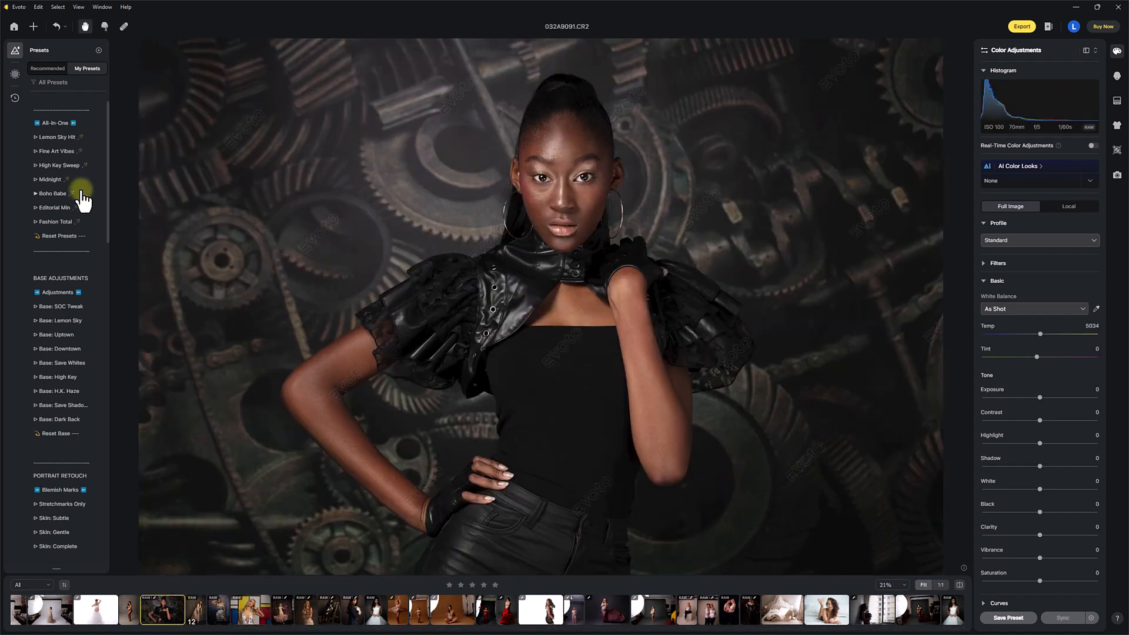
pyautogui.click(75, 127)
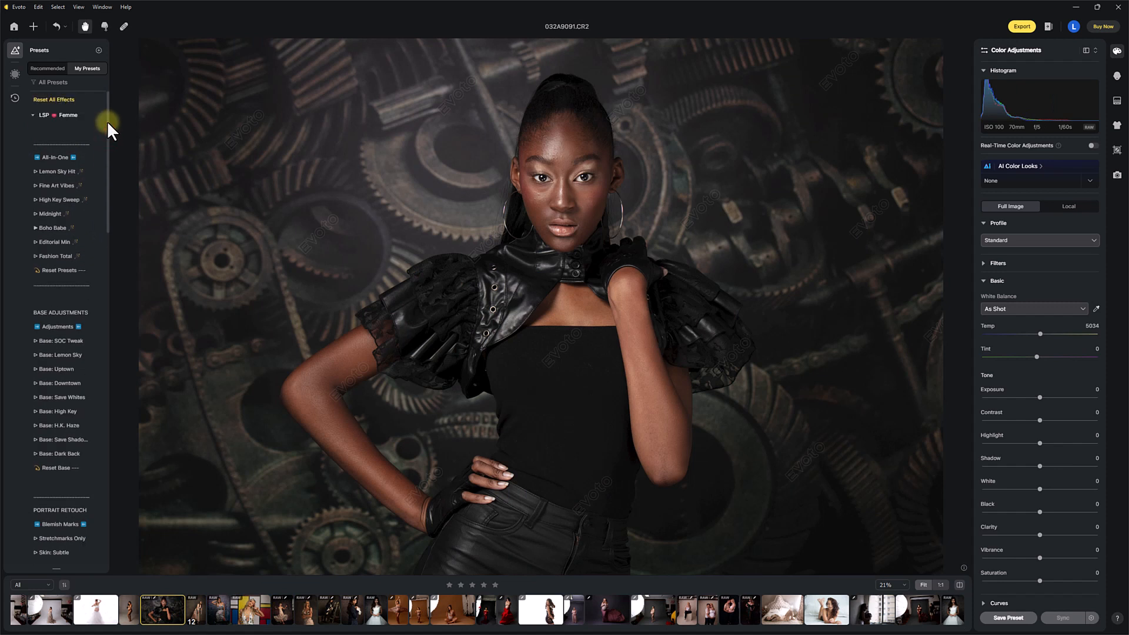
pyautogui.moveTo(107, 121)
pyautogui.mouseDown()
pyautogui.moveTo(111, 388)
pyautogui.moveTo(105, 132)
pyautogui.mouseUp()
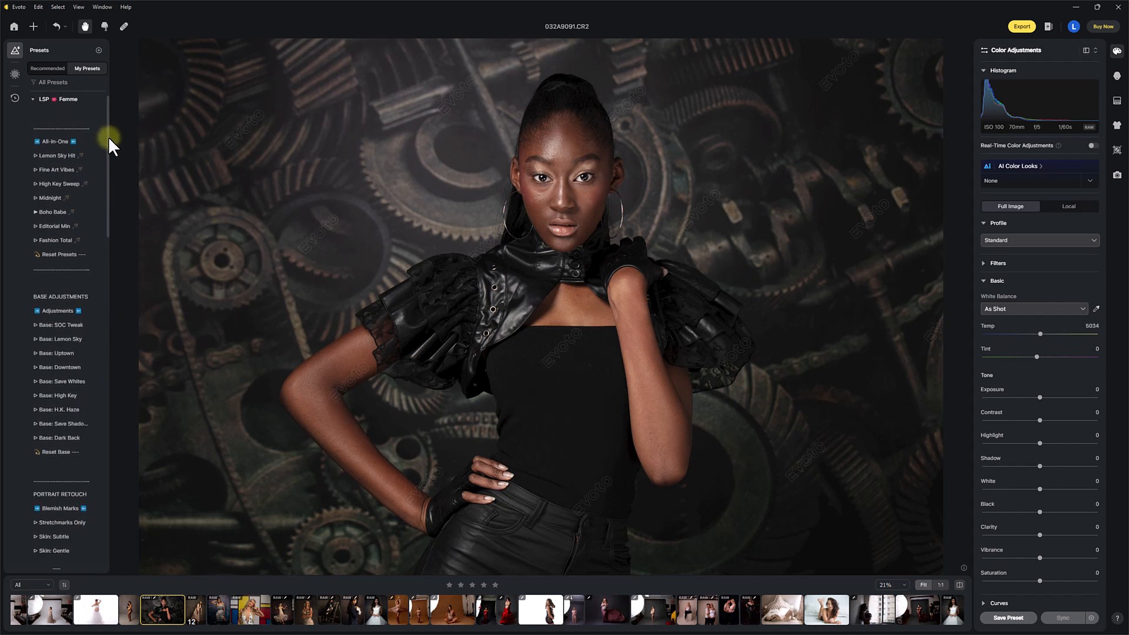
# - Apply the all-in-one preset Editorial Min to photo 032A9091.CR2 and compare the face with the original
pyautogui.click(62, 231)
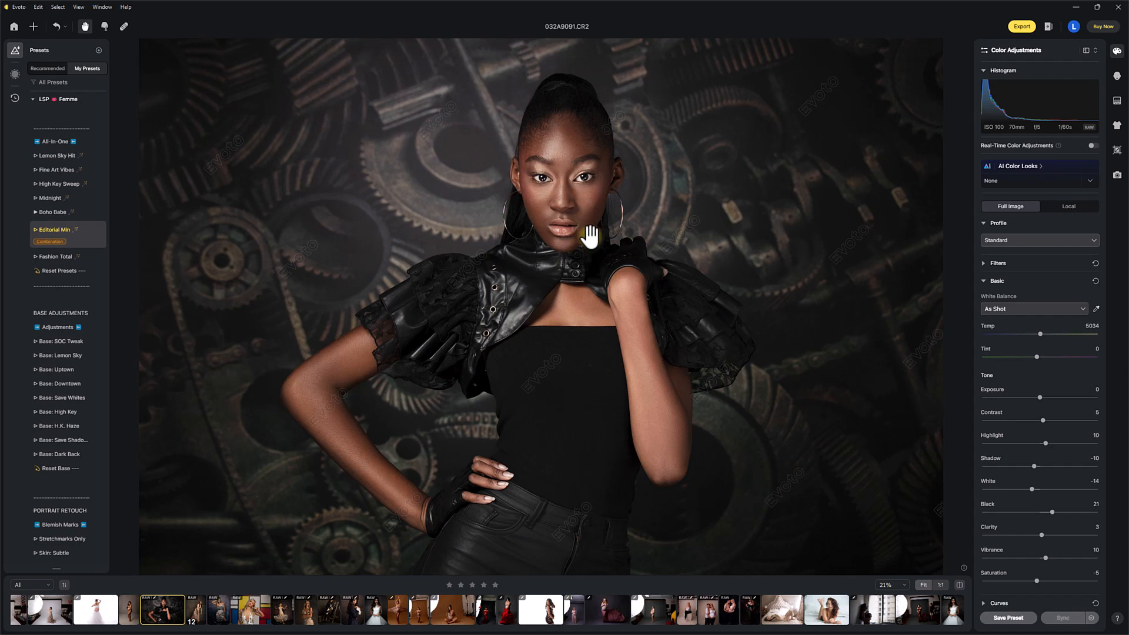
pyautogui.scroll(3, 583, 224)
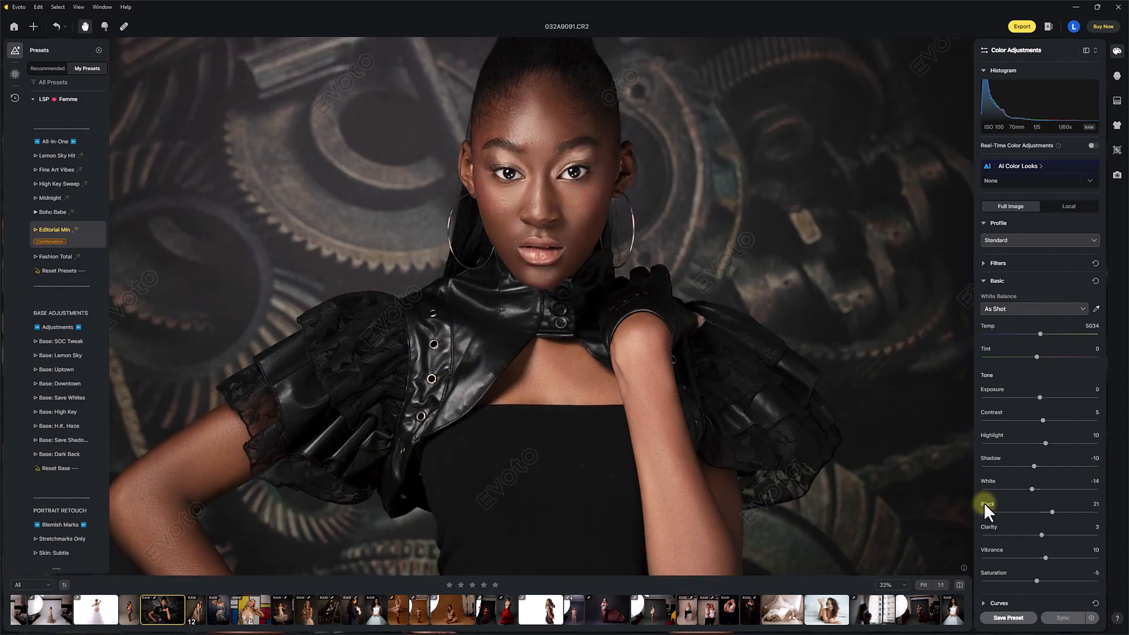
pyautogui.click(959, 584)
pyautogui.click(1092, 146)
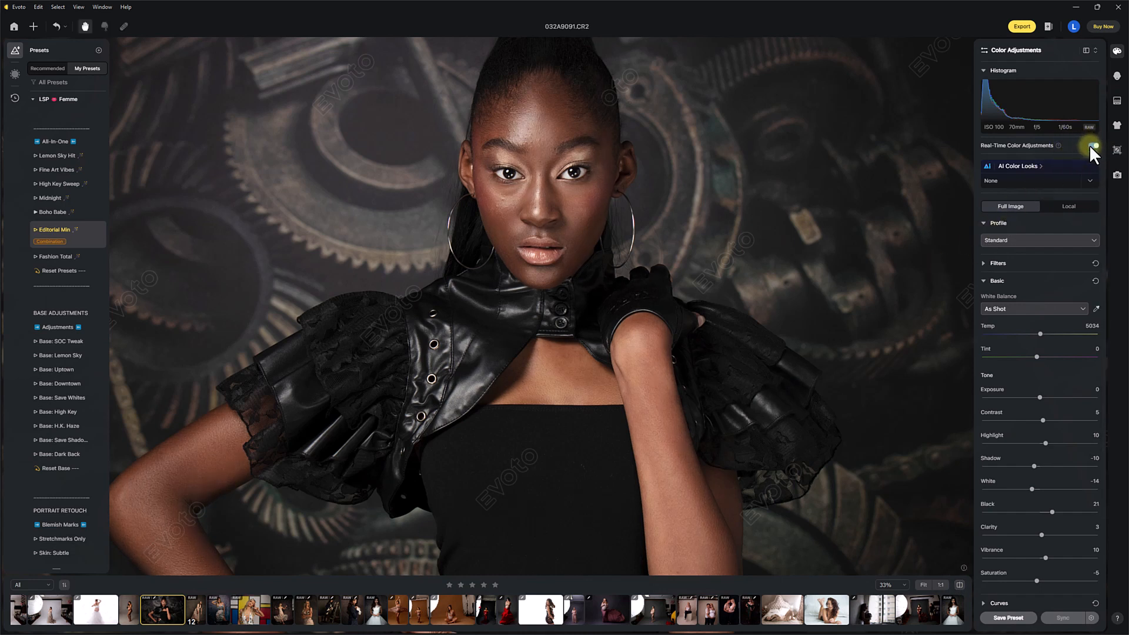
pyautogui.click(1094, 146)
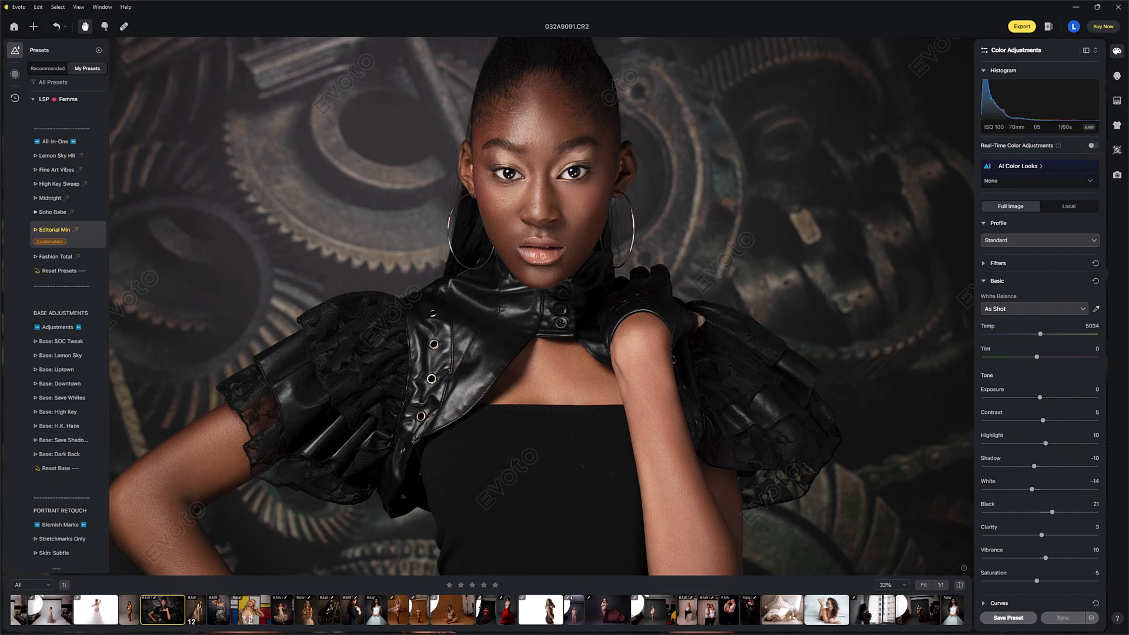
pyautogui.scroll(2, 94, 113)
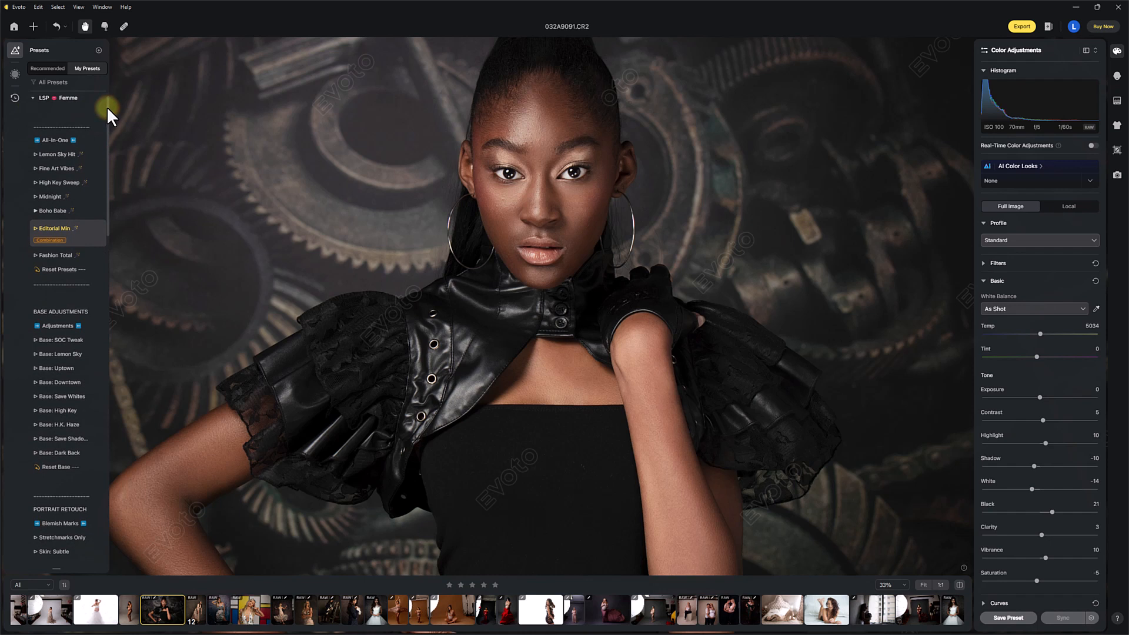
pyautogui.moveTo(108, 108)
pyautogui.mouseDown()
pyautogui.moveTo(107, 195)
pyautogui.moveTo(104, 102)
pyautogui.mouseUp()
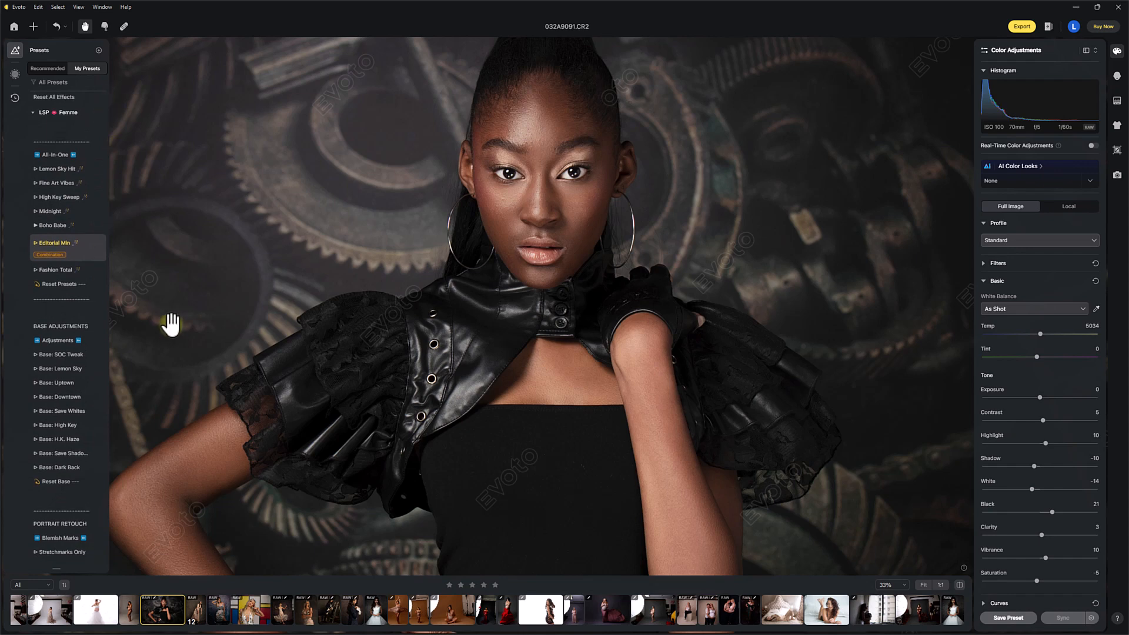
# - Apply the all-in-one preset Boho Babe to photo 032A9154.CR2 and compare the portrait up close with the original
pyautogui.click(204, 608)
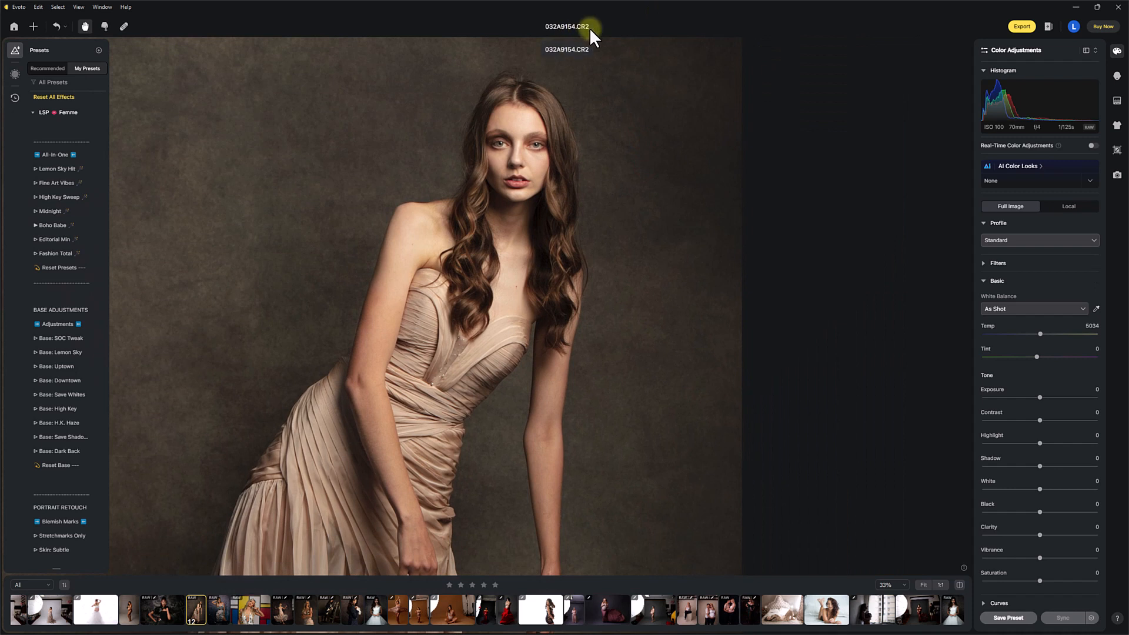
pyautogui.click(53, 226)
pyautogui.click(56, 240)
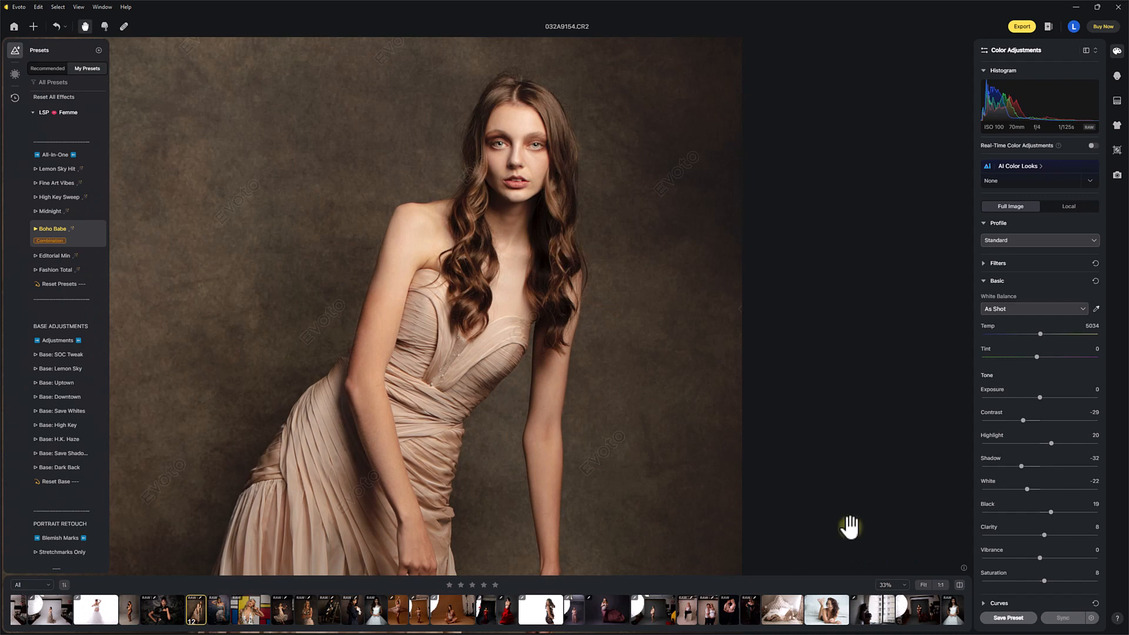
pyautogui.click(960, 586)
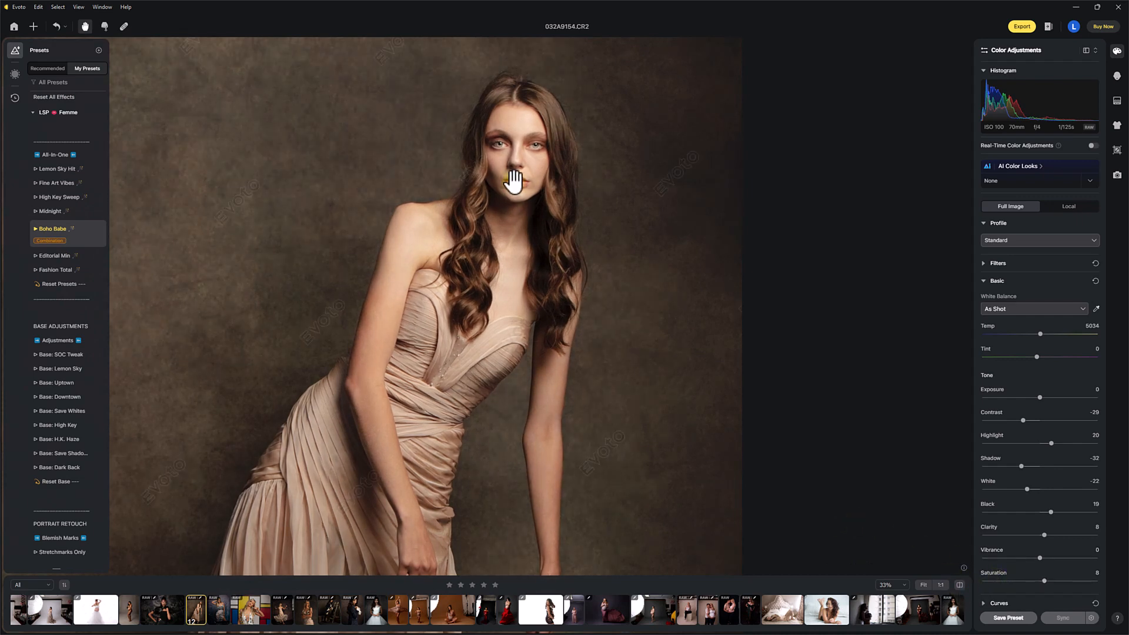
pyautogui.scroll(3, 522, 171)
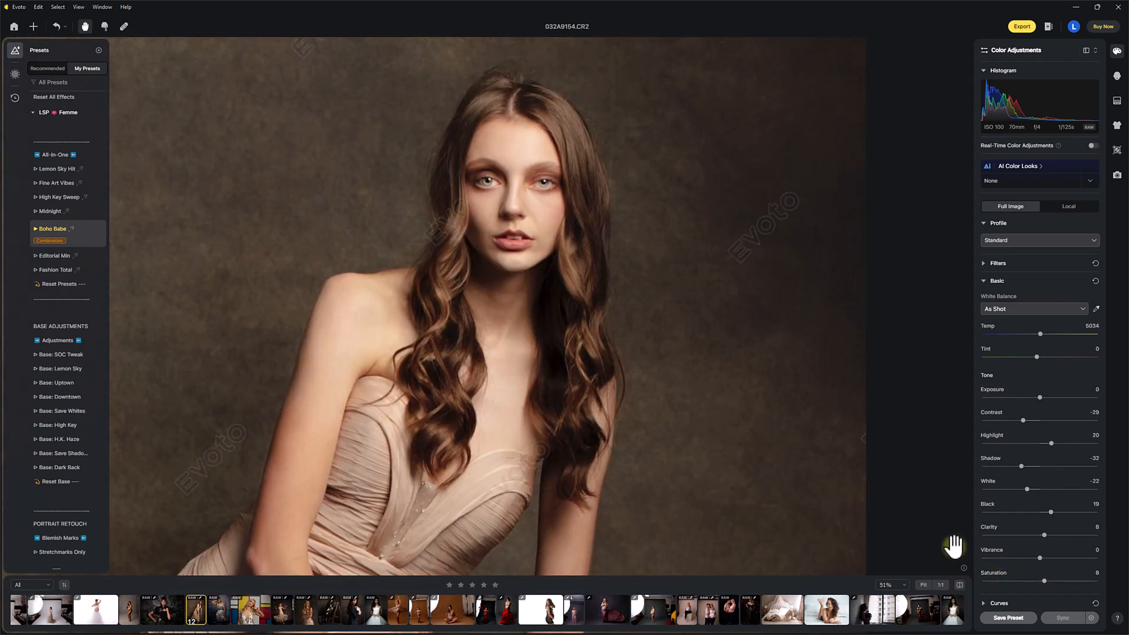
pyautogui.click(959, 585)
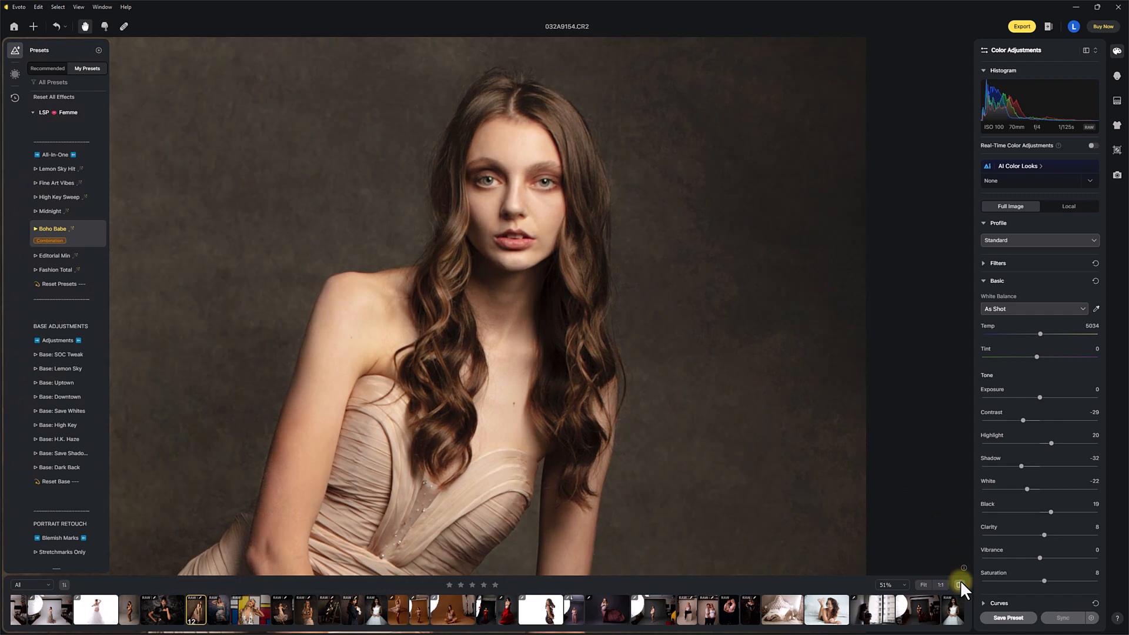
# - Examine the whole photo 032A9154.CR2 and its portrait retouching, background and clothing settings, returning to the color adjustments
pyautogui.scroll(-3, 547, 303)
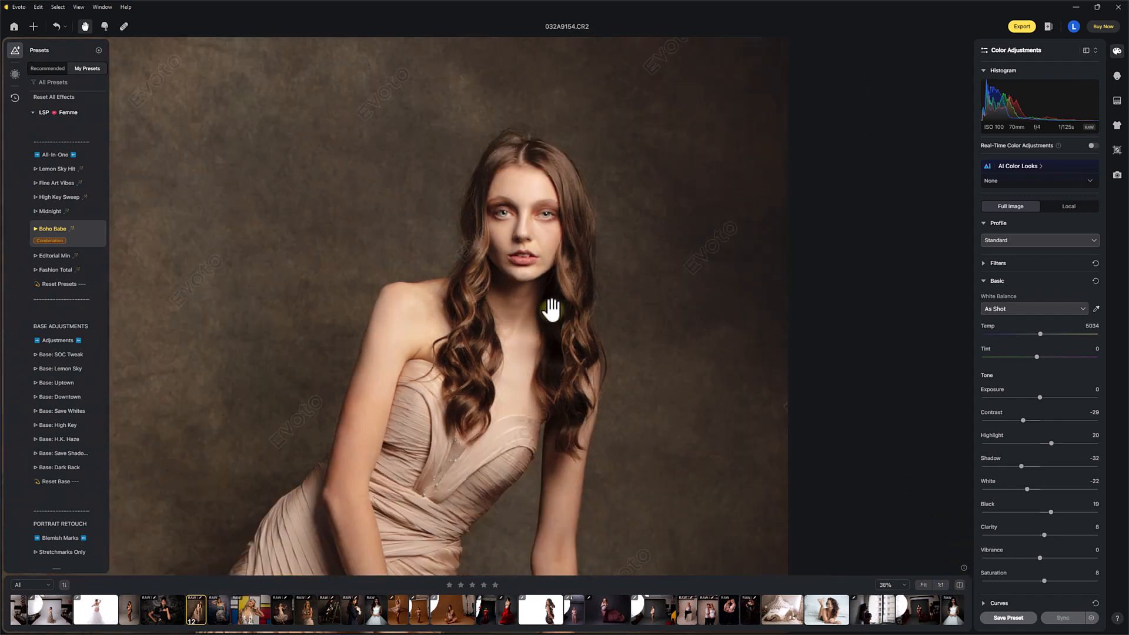
pyautogui.moveTo(518, 367); pyautogui.dragTo(555, 278)
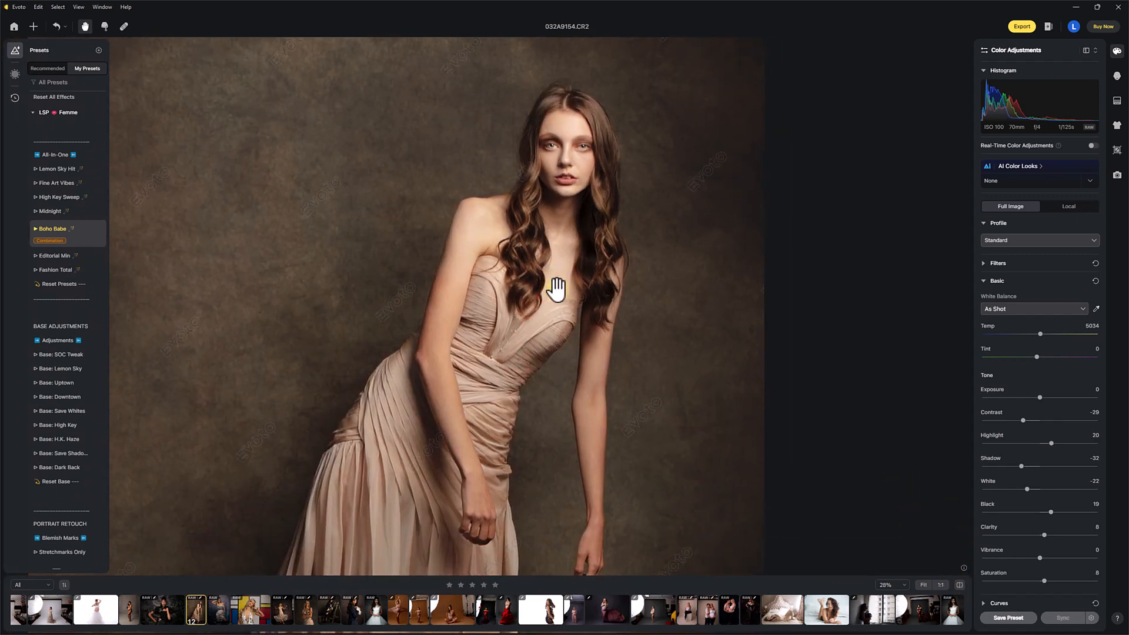
pyautogui.scroll(-3, 549, 290)
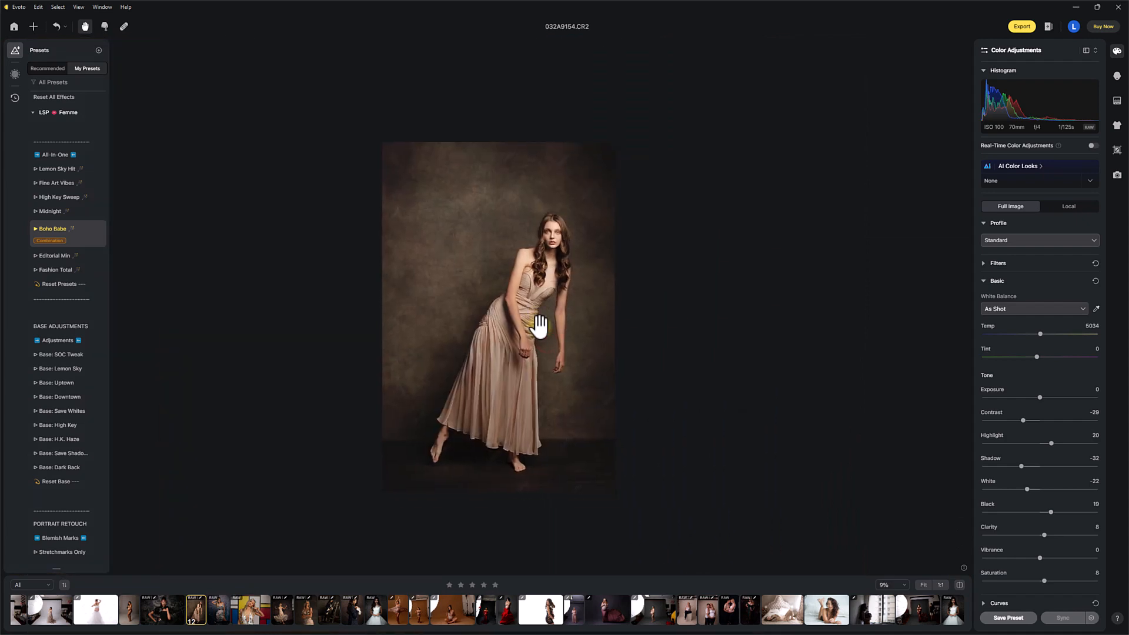
pyautogui.click(1117, 76)
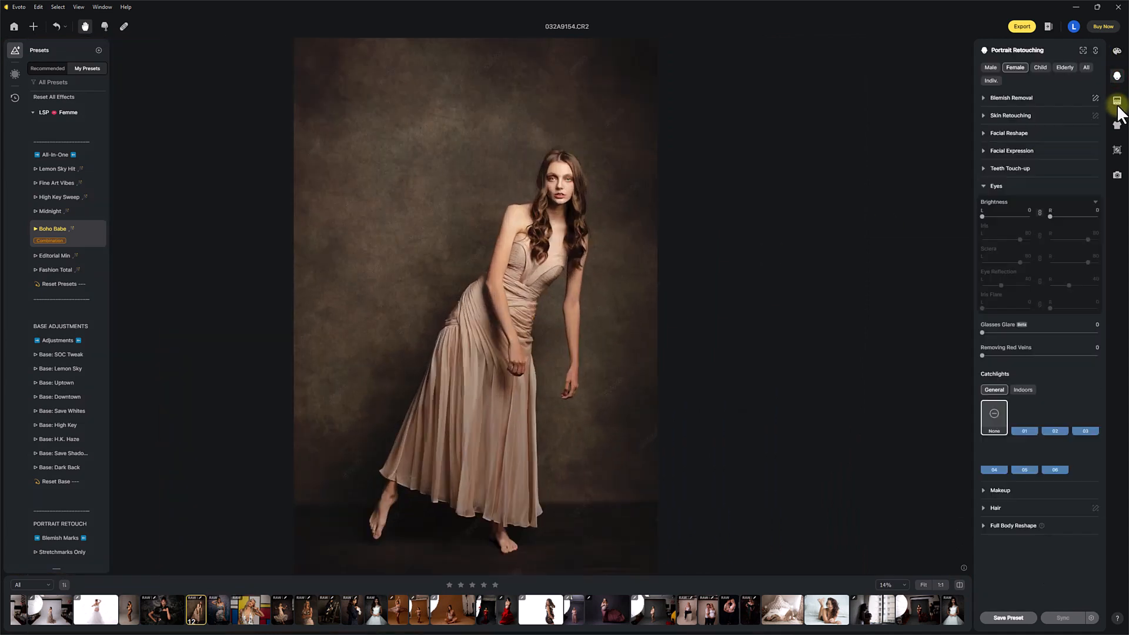
pyautogui.click(1117, 103)
pyautogui.click(1118, 124)
pyautogui.click(1117, 51)
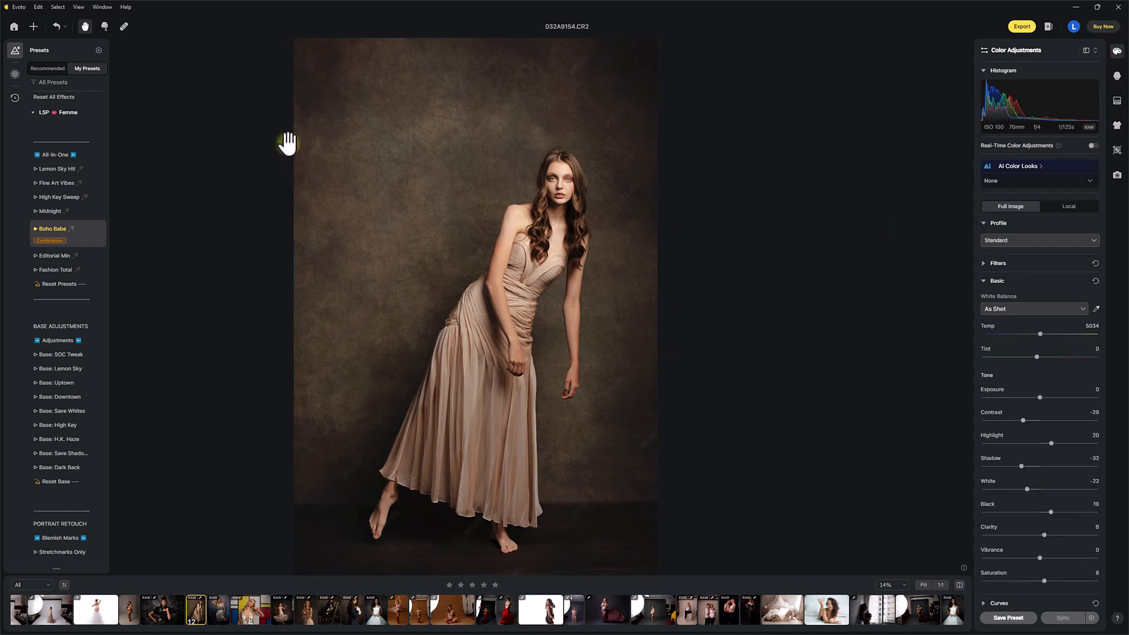
pyautogui.scroll(3, 532, 238)
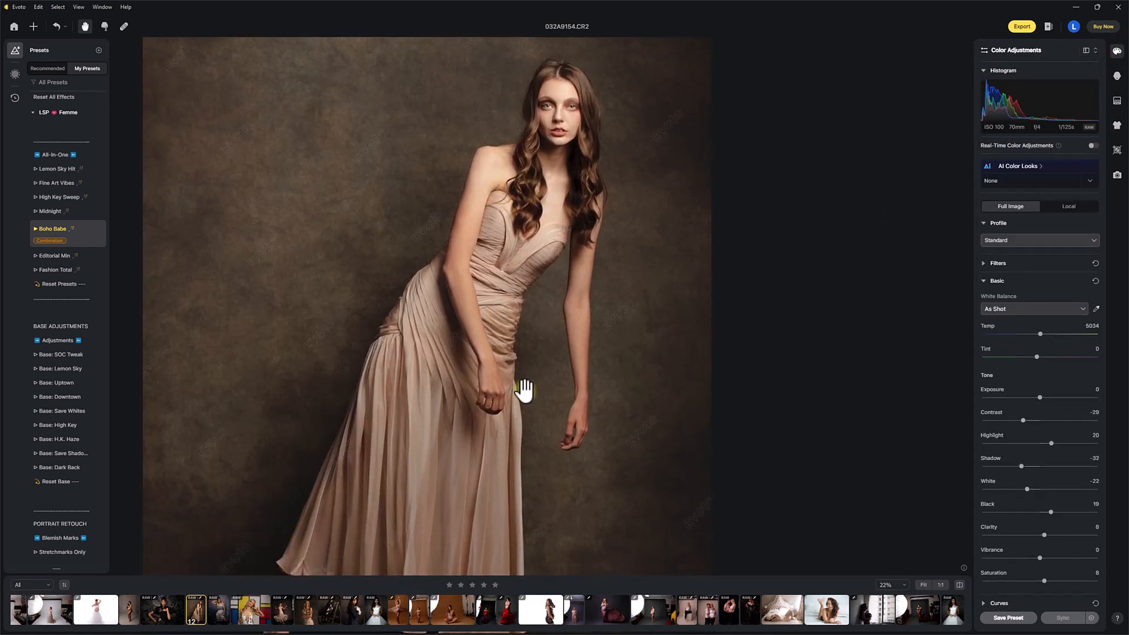
# - Apply the all-in-one preset Fashion Total to photo DSCF9884.RAF and compare the face and dress with the original
pyautogui.click(218, 610)
pyautogui.moveTo(461, 206); pyautogui.dragTo(458, 290)
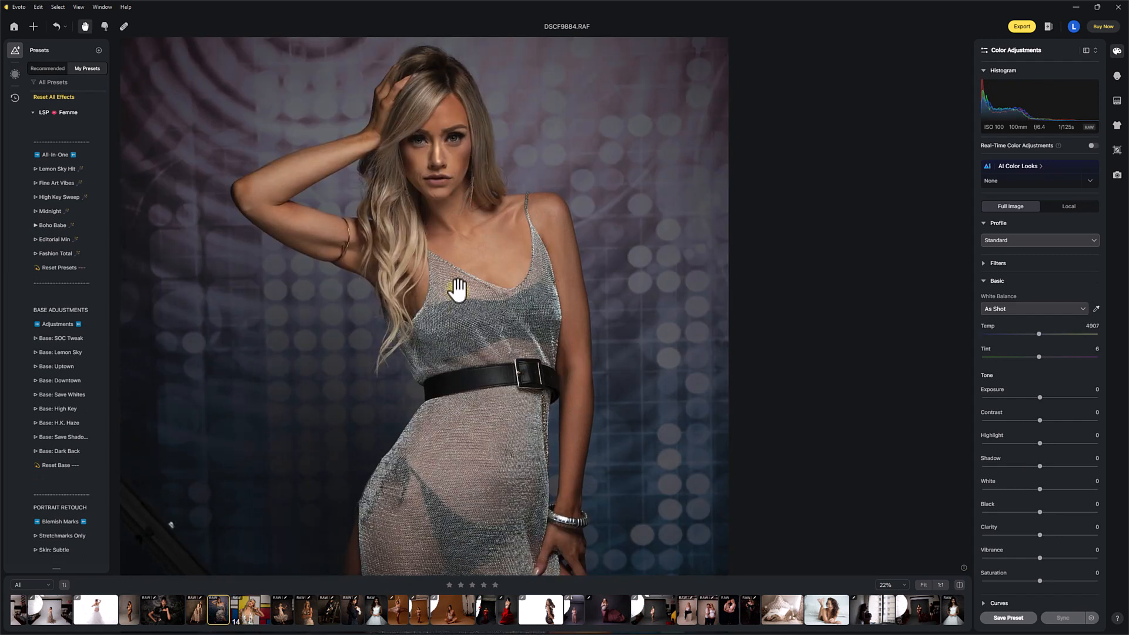
pyautogui.click(104, 251)
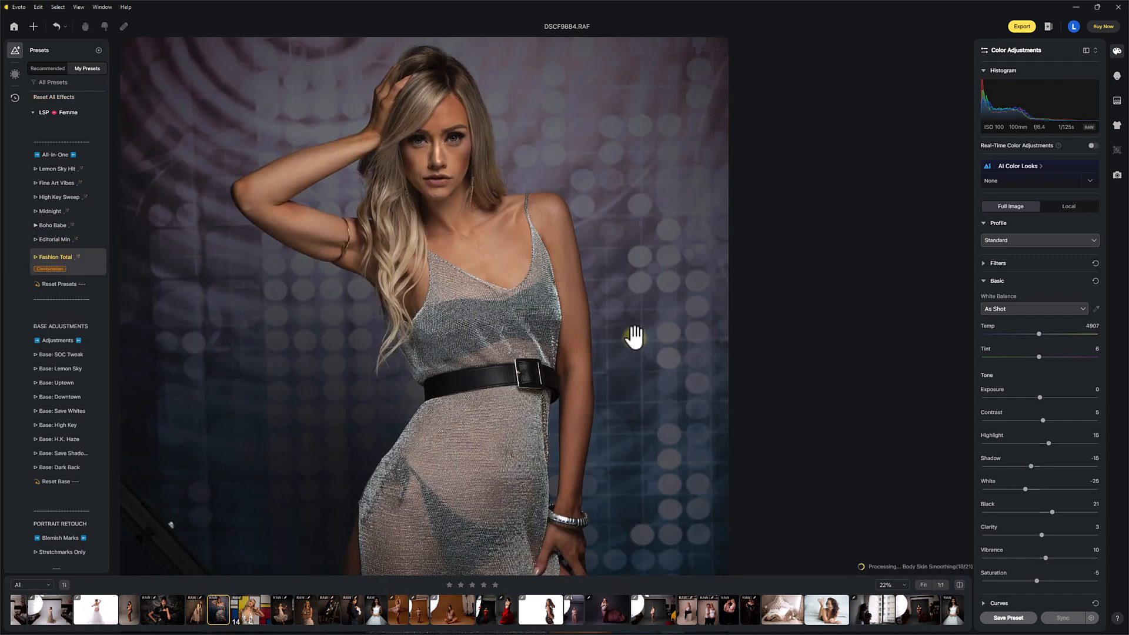
pyautogui.click(958, 585)
pyautogui.scroll(3, 413, 210)
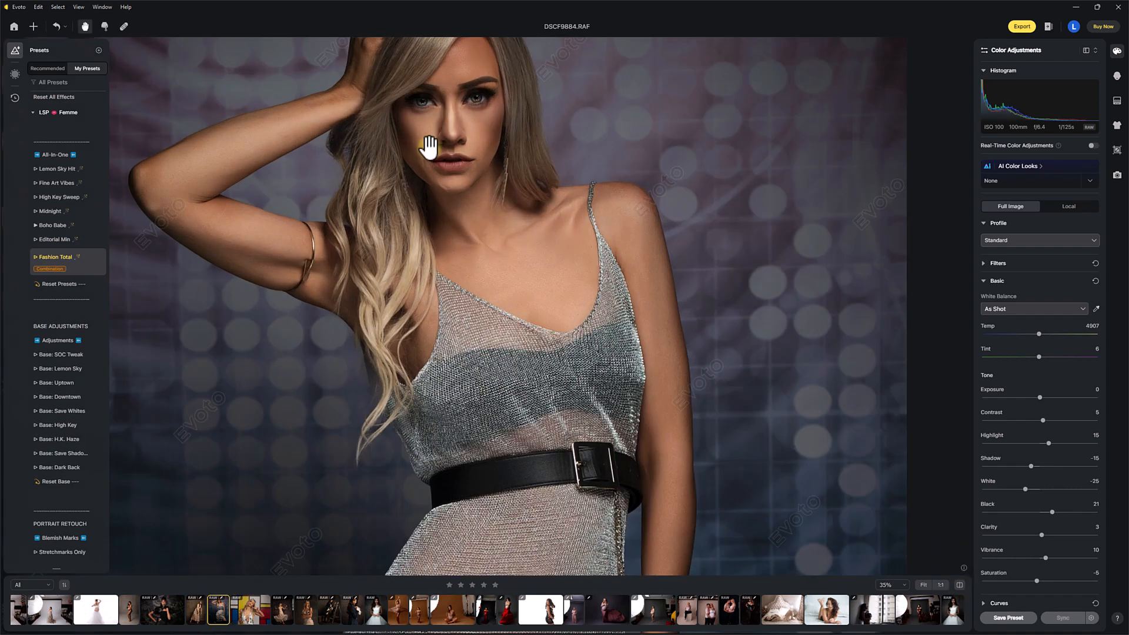
pyautogui.moveTo(429, 147); pyautogui.dragTo(454, 282)
pyautogui.click(957, 587)
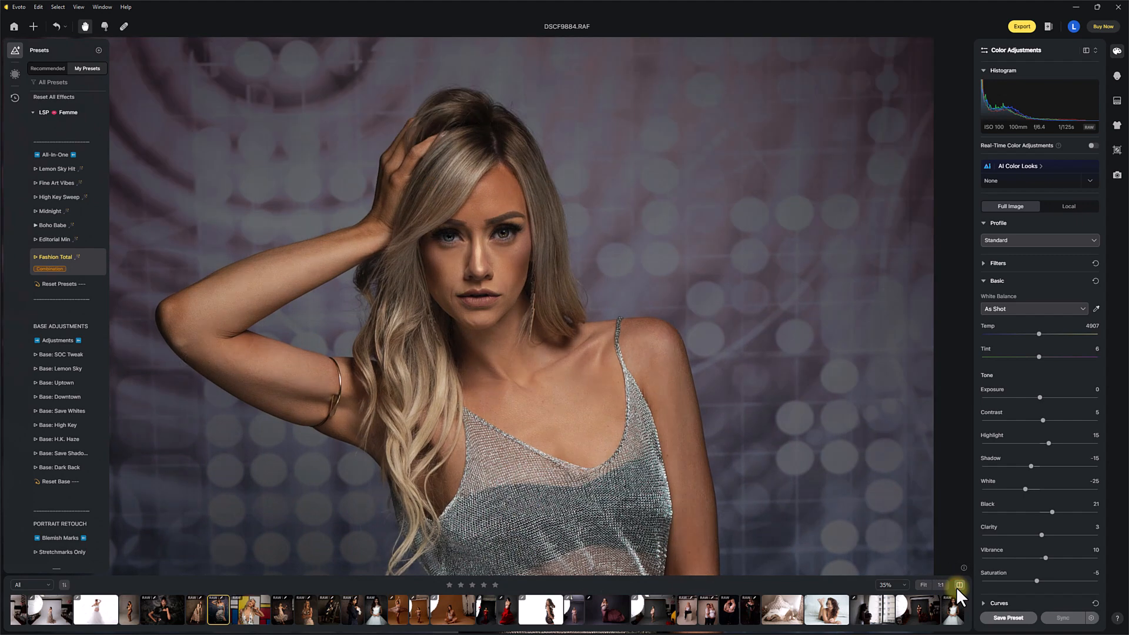
pyautogui.click(957, 587)
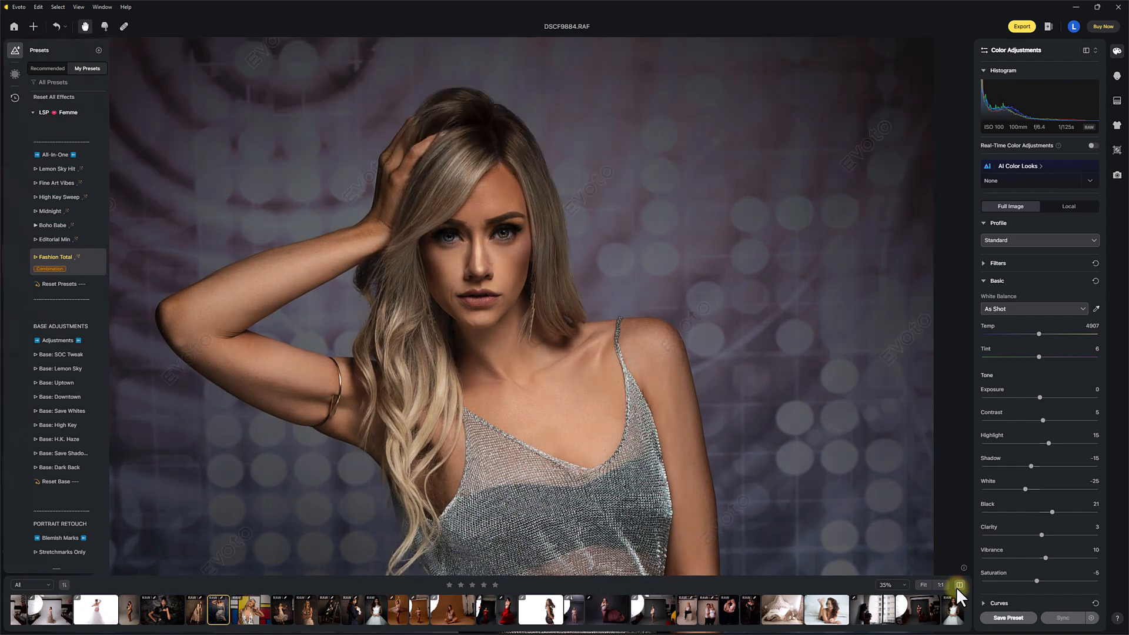
pyautogui.moveTo(547, 504); pyautogui.dragTo(505, 410)
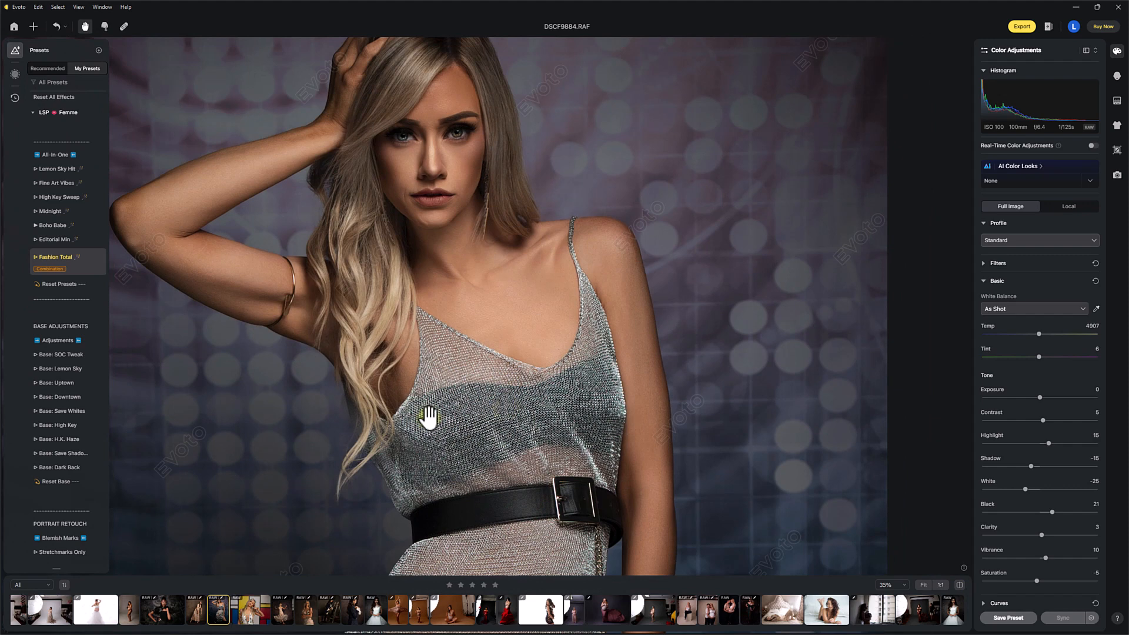
# - Apply the all-in-one preset Editorial Min to photo DSCF9931.RAF and compare the whole portrait with the original
pyautogui.click(251, 608)
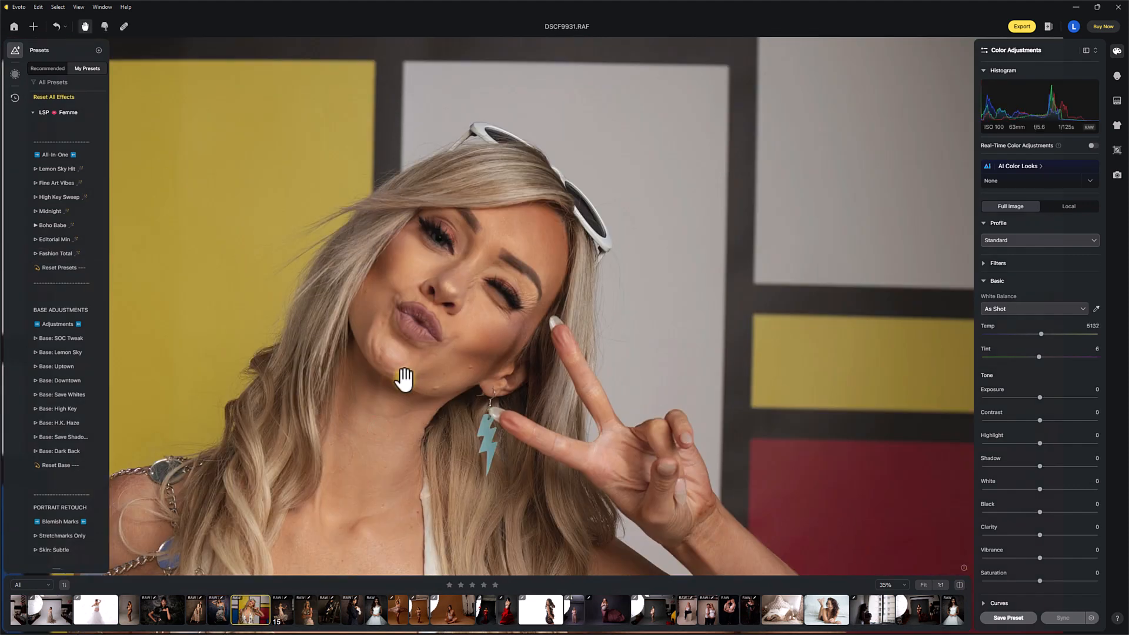
pyautogui.scroll(-3, 404, 382)
pyautogui.moveTo(403, 420); pyautogui.dragTo(487, 278)
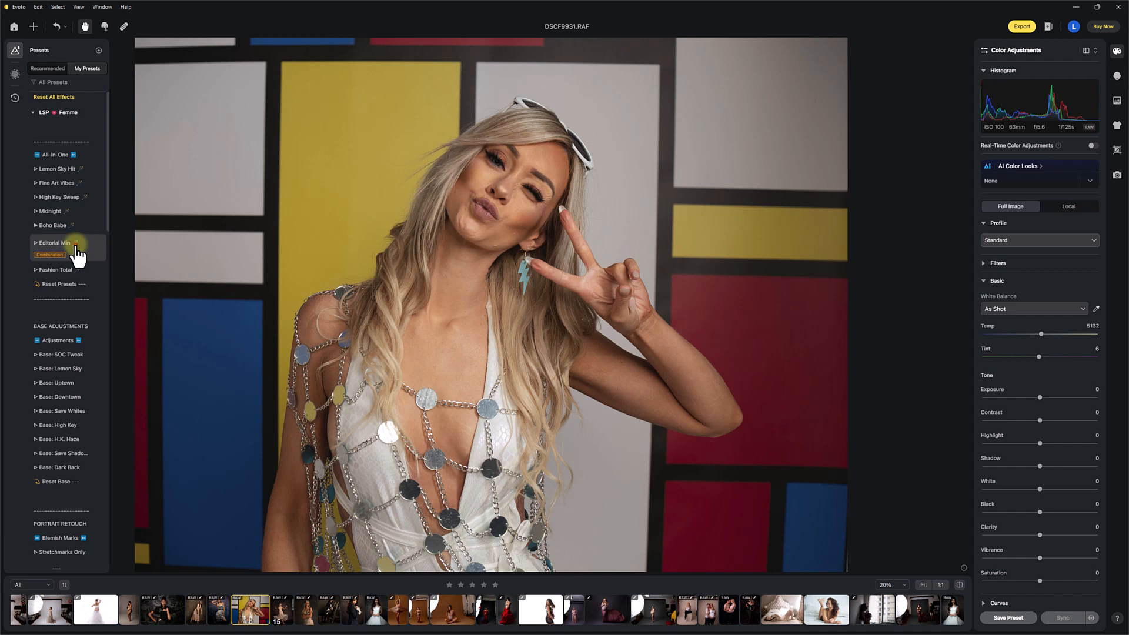
pyautogui.click(76, 253)
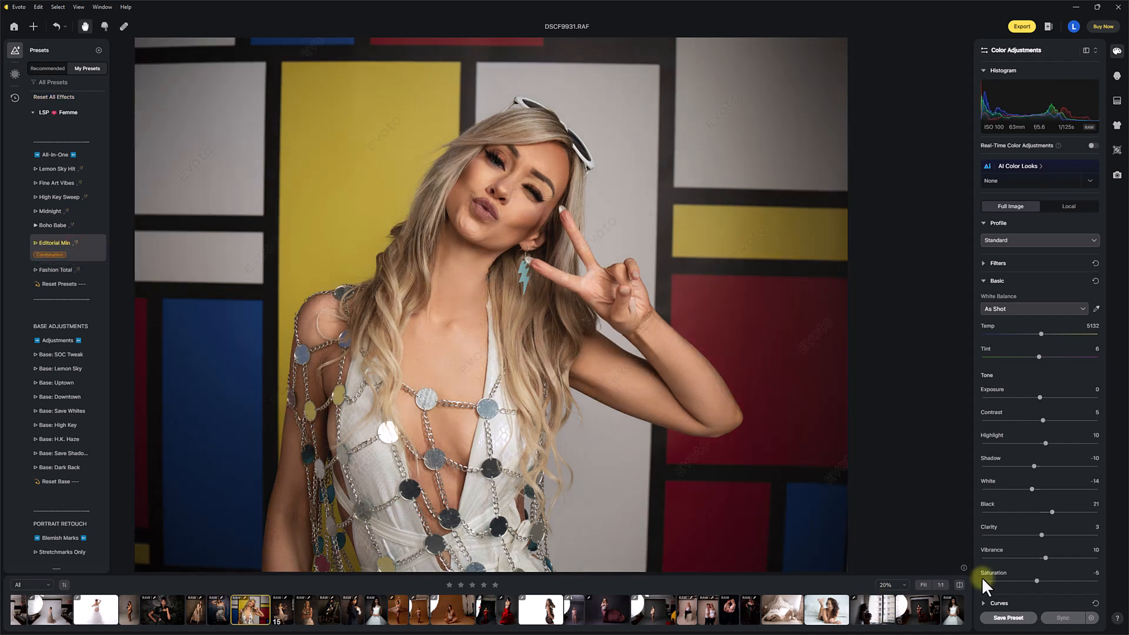
pyautogui.click(958, 584)
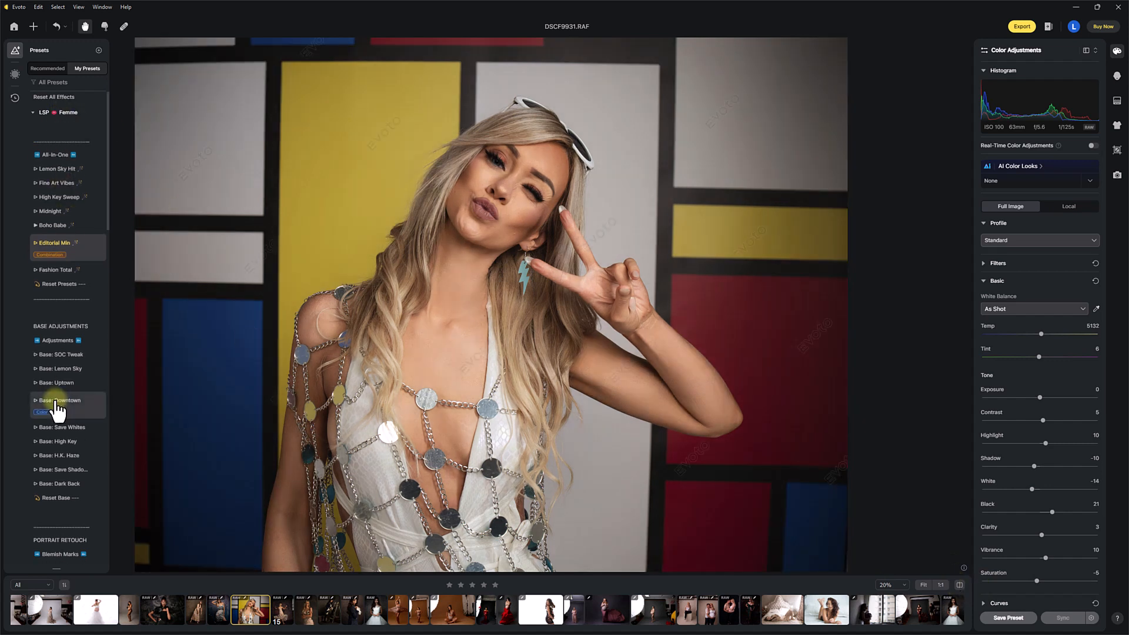
pyautogui.click(959, 584)
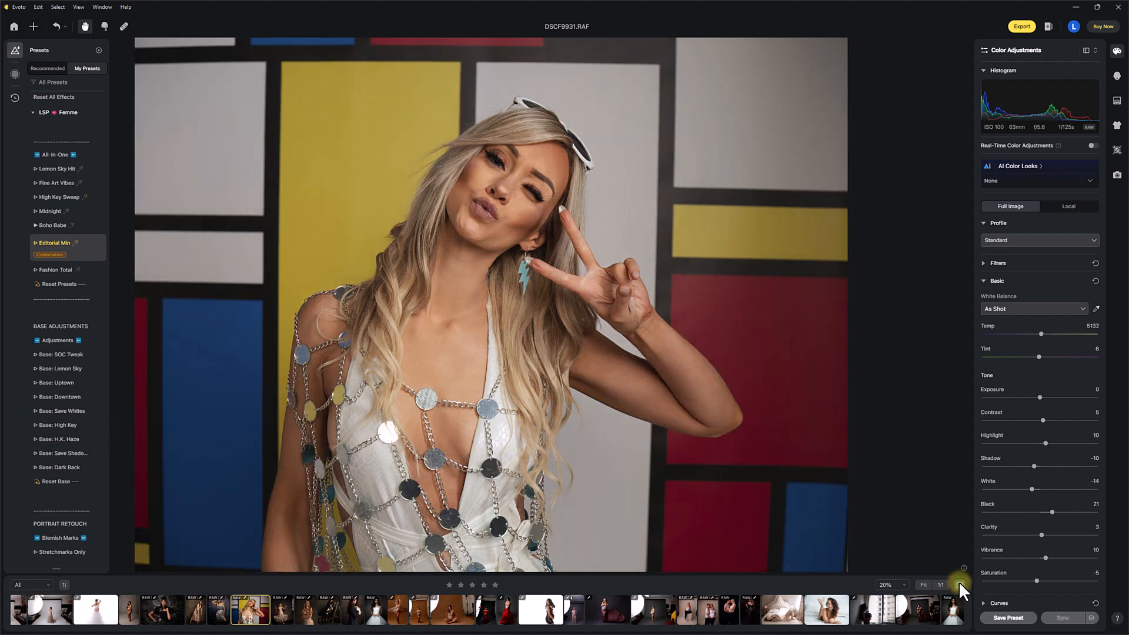
pyautogui.click(959, 584)
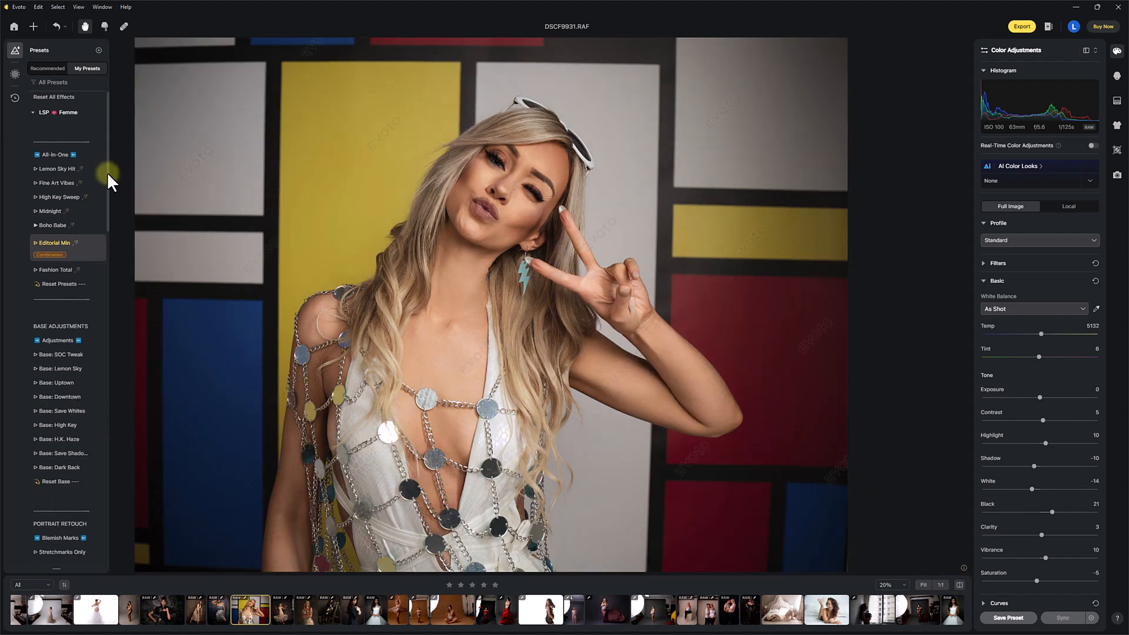
pyautogui.click(57, 286)
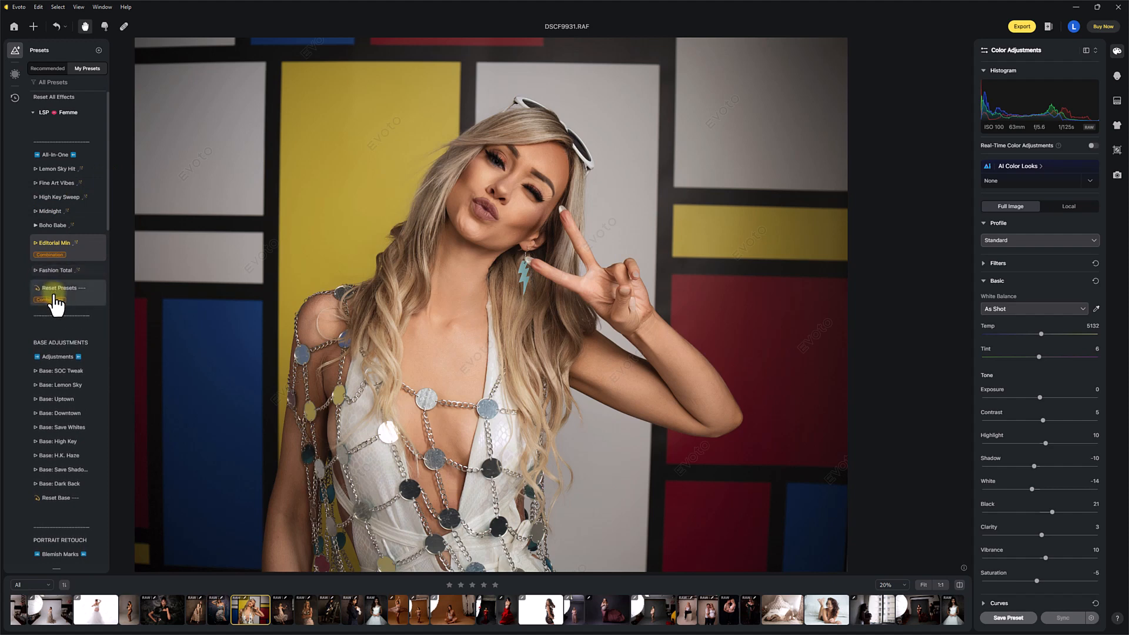
pyautogui.click(59, 242)
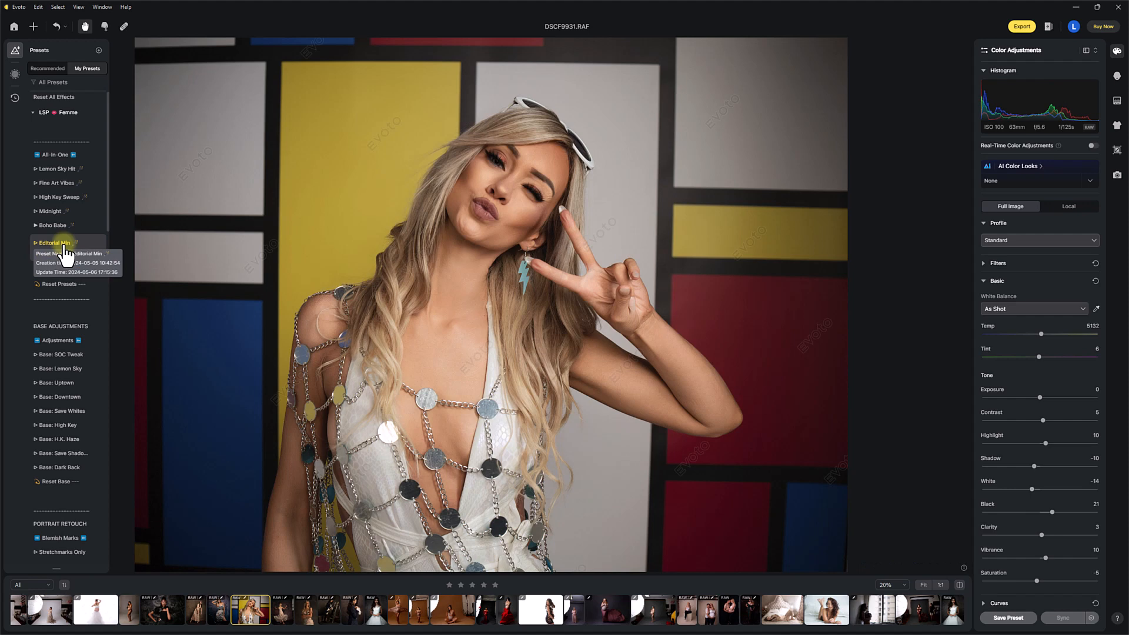
# - Apply the all-in-one preset Fashion Total to photo DSCF0020.RAF and compare the face and shoulders with the original
pyautogui.click(299, 612)
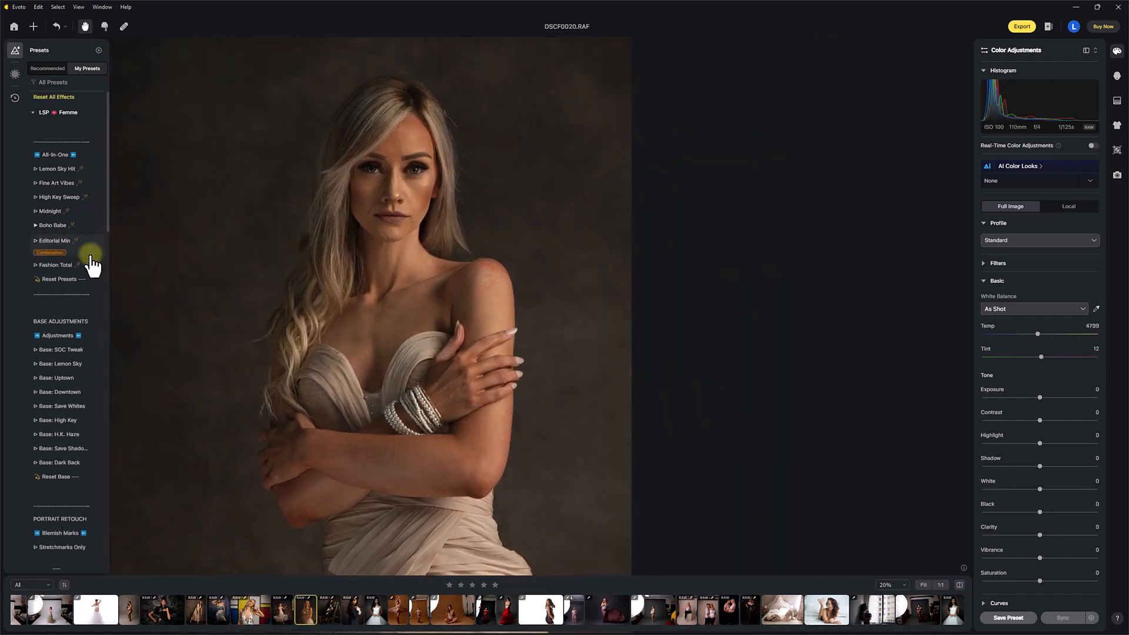
pyautogui.click(56, 256)
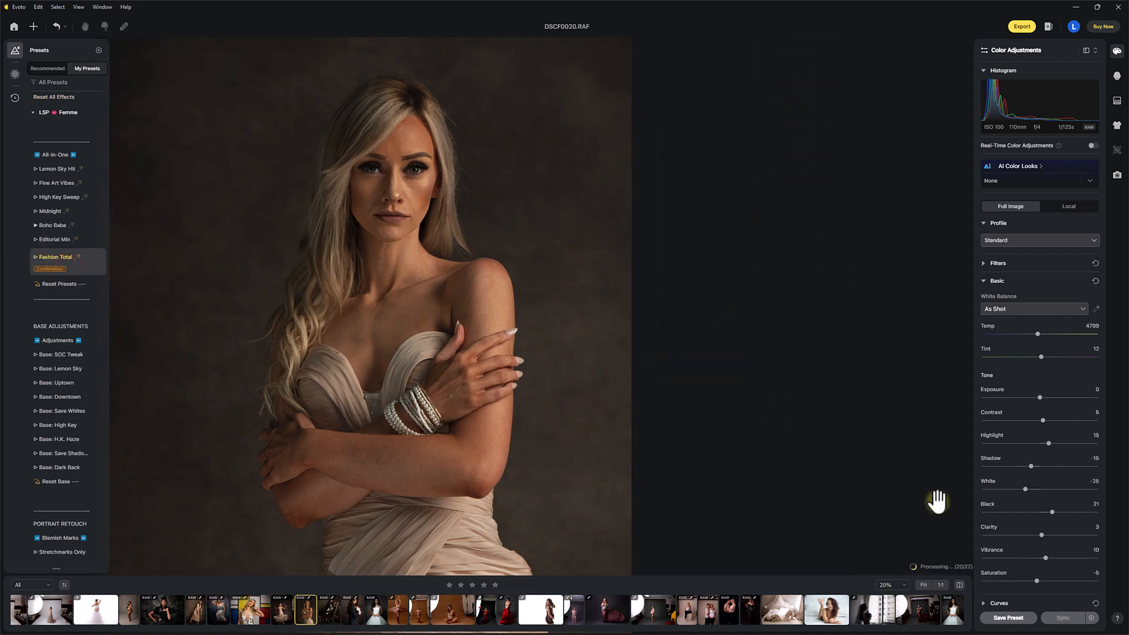
pyautogui.click(961, 585)
pyautogui.scroll(3, 424, 249)
pyautogui.moveTo(343, 211); pyautogui.dragTo(378, 249)
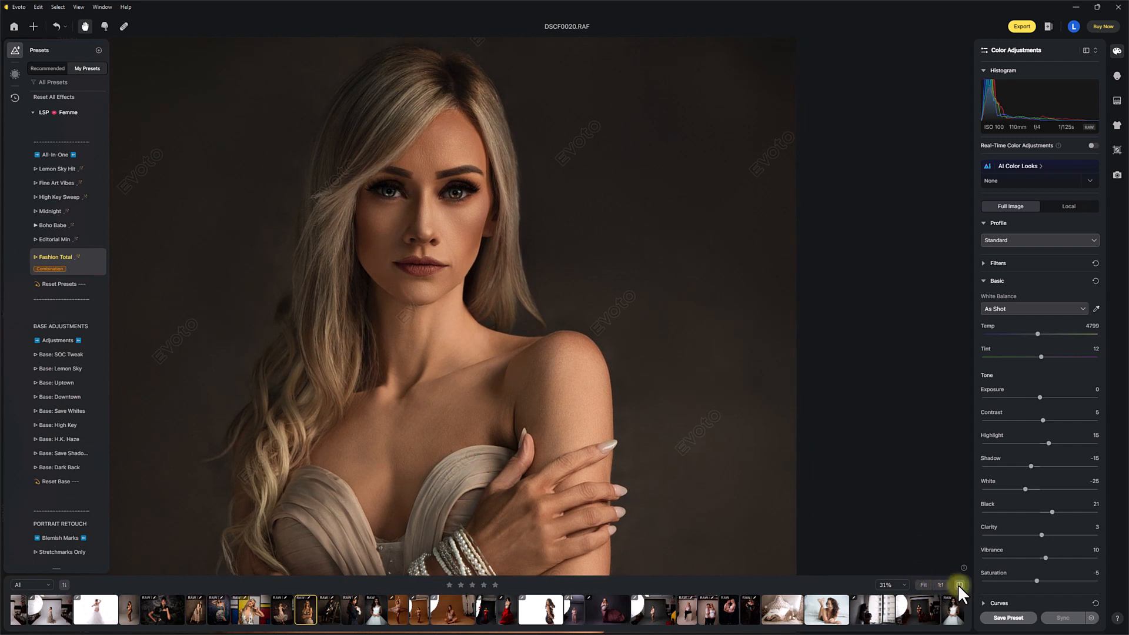
pyautogui.click(959, 585)
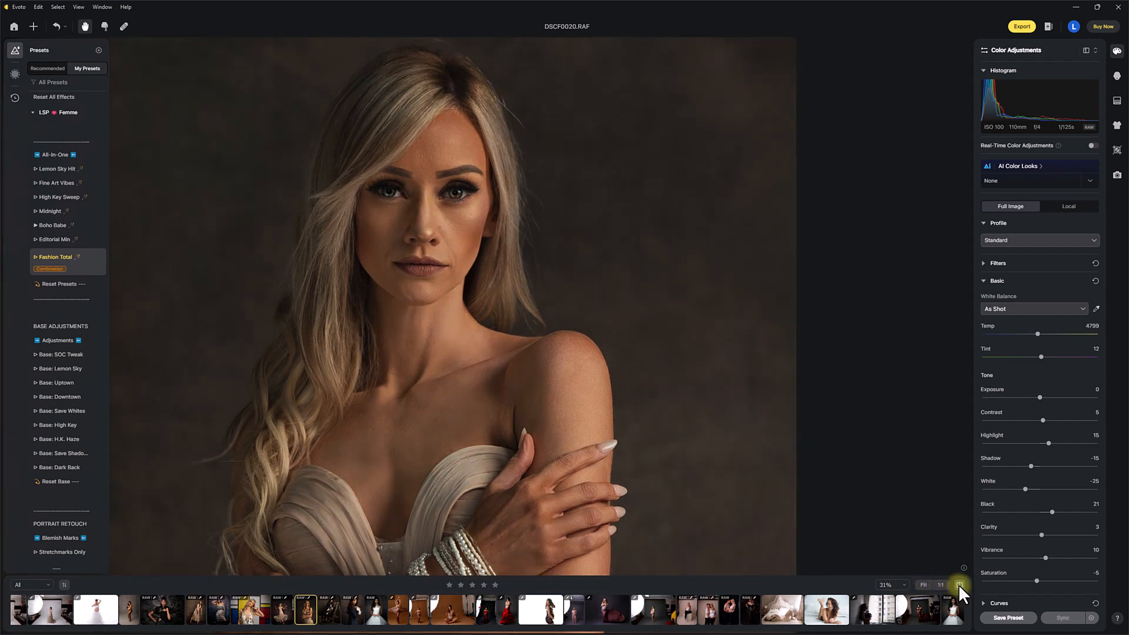
pyautogui.click(959, 585)
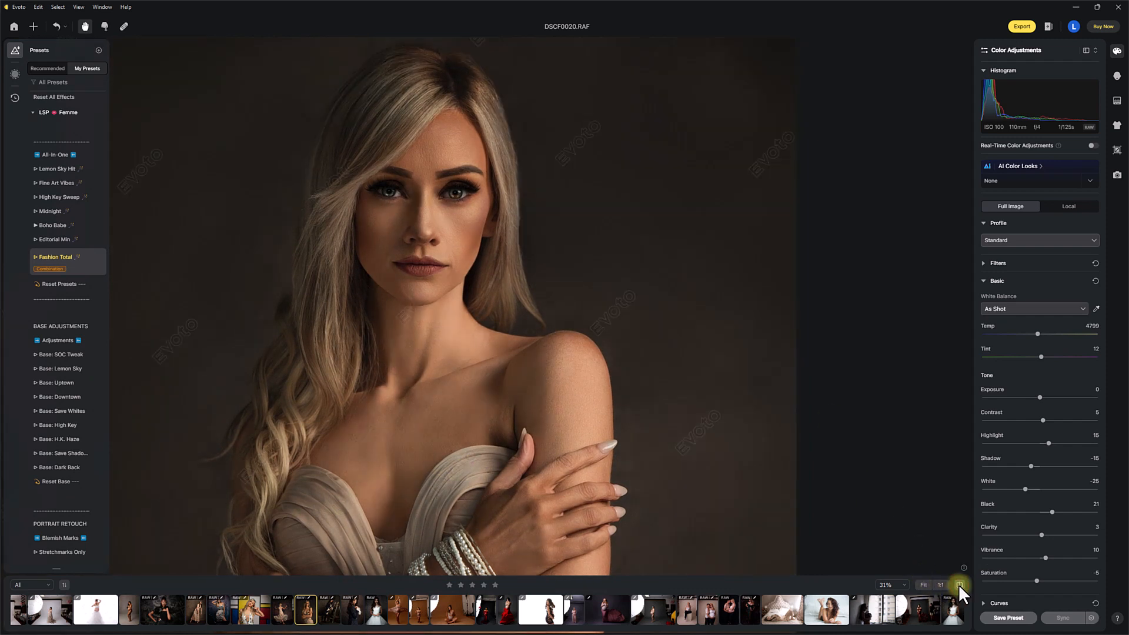
pyautogui.click(959, 584)
# - Examine the arms and dress in photo DSCF0020.RAF, and at 100% zoom its skin, hair and face, comparing the face with the original
pyautogui.moveTo(454, 530); pyautogui.dragTo(449, 234)
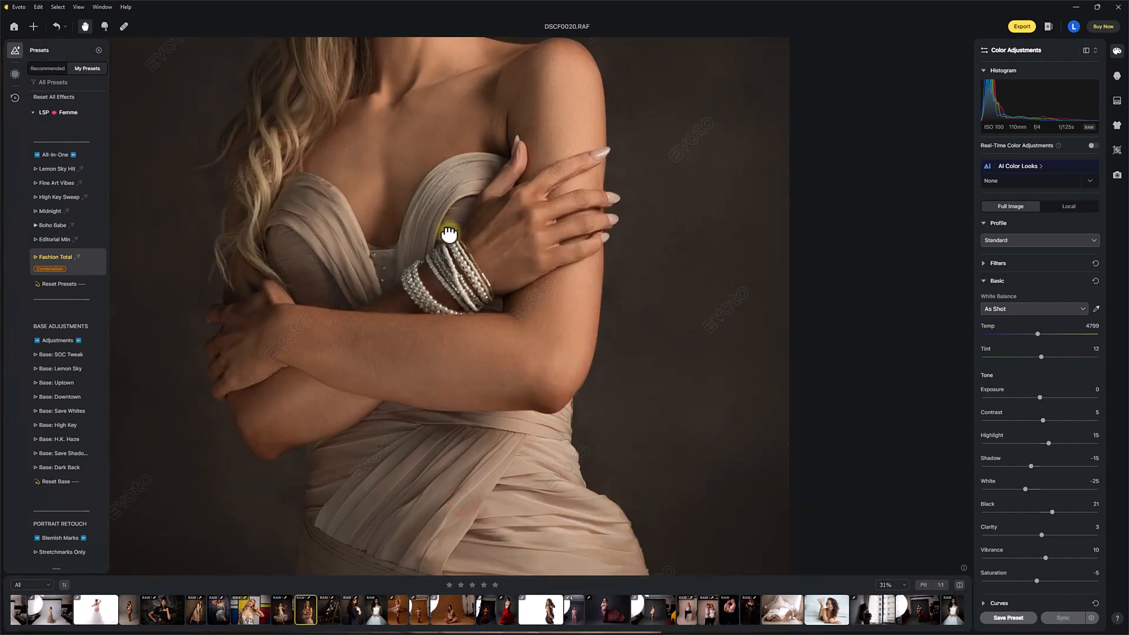
pyautogui.click(928, 584)
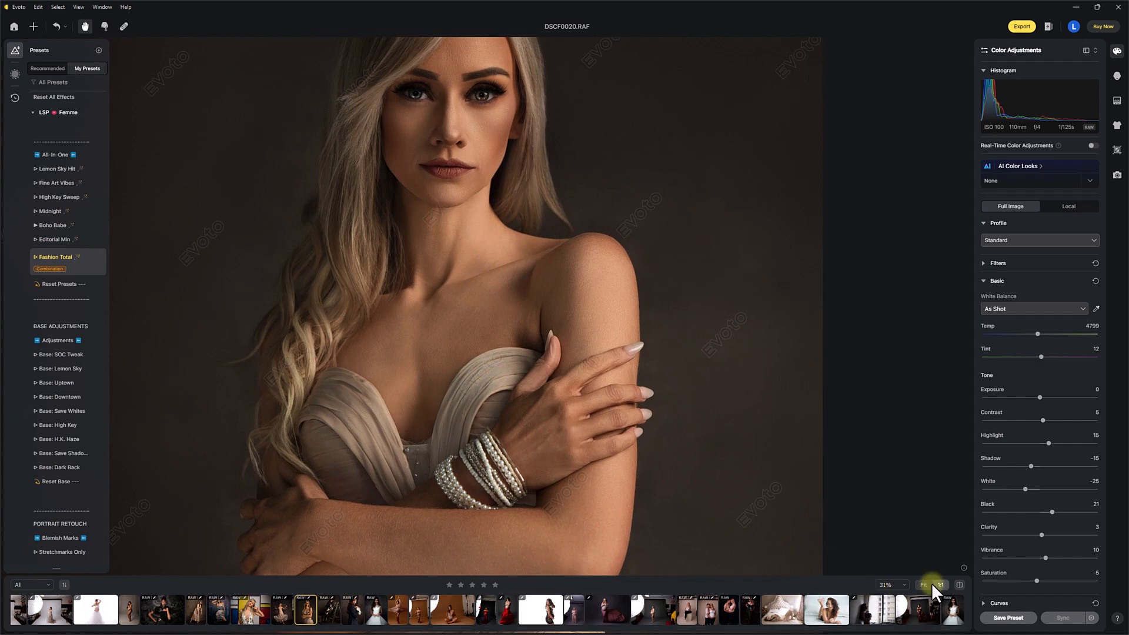
pyautogui.click(904, 585)
pyautogui.click(893, 506)
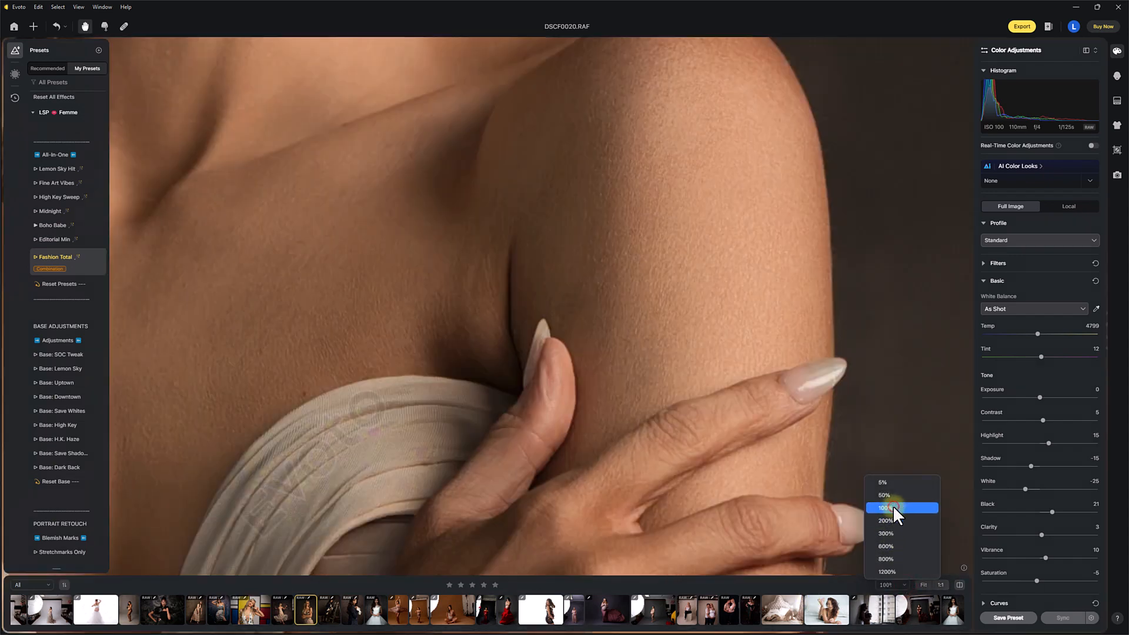
pyautogui.moveTo(480, 195); pyautogui.dragTo(544, 488)
pyautogui.moveTo(482, 265); pyautogui.dragTo(557, 511)
pyautogui.moveTo(588, 65); pyautogui.dragTo(583, 555)
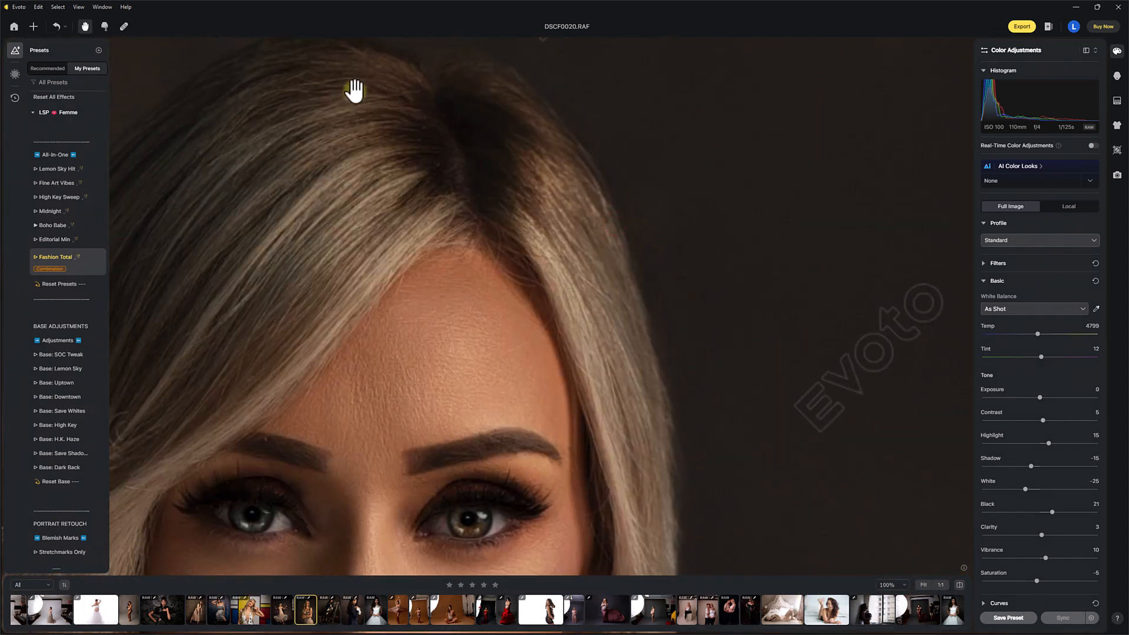
pyautogui.moveTo(298, 121)
pyautogui.mouseDown()
pyautogui.moveTo(441, 249)
pyautogui.moveTo(524, 287)
pyautogui.mouseUp()
pyautogui.moveTo(605, 247); pyautogui.dragTo(635, 70)
pyautogui.moveTo(622, 469); pyautogui.dragTo(405, 206)
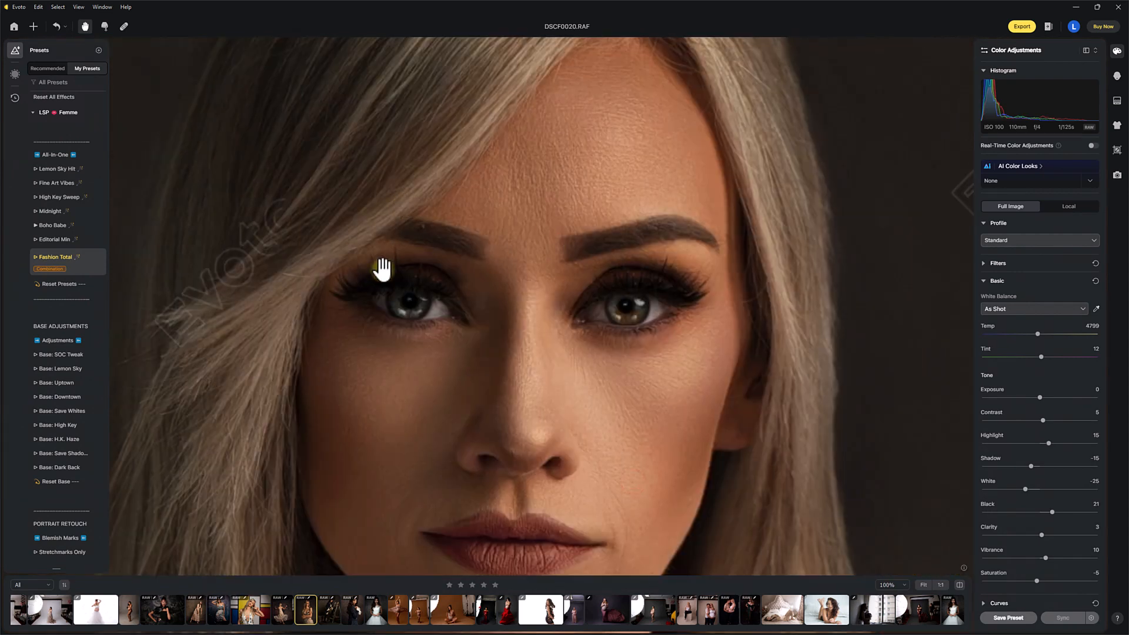
pyautogui.click(960, 585)
pyautogui.click(962, 585)
# - Examine the face in photo DSCF0020.RAF at reduced zoom and compare the arms and dress with the original
pyautogui.scroll(-5, 467, 386)
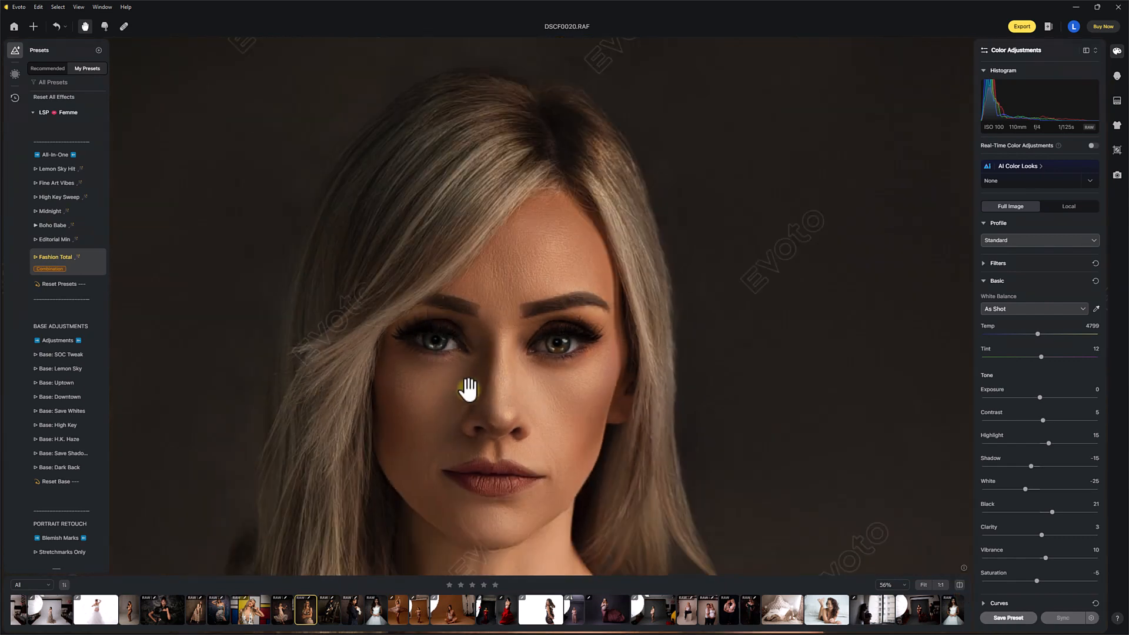
pyautogui.moveTo(438, 298); pyautogui.dragTo(459, 305)
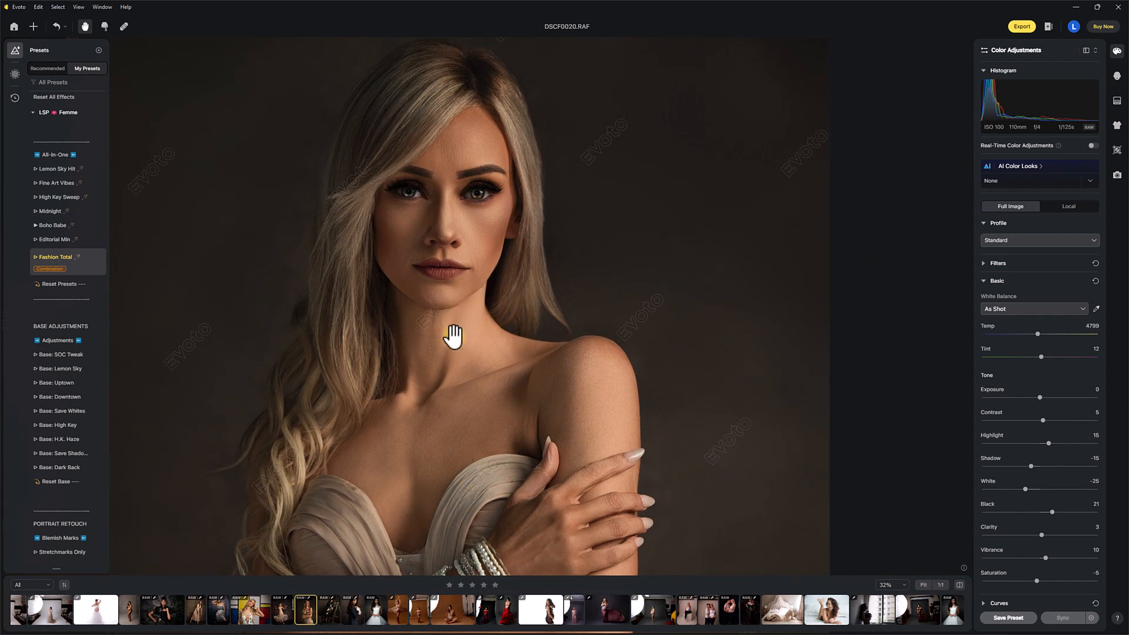
pyautogui.moveTo(444, 504); pyautogui.dragTo(496, 479)
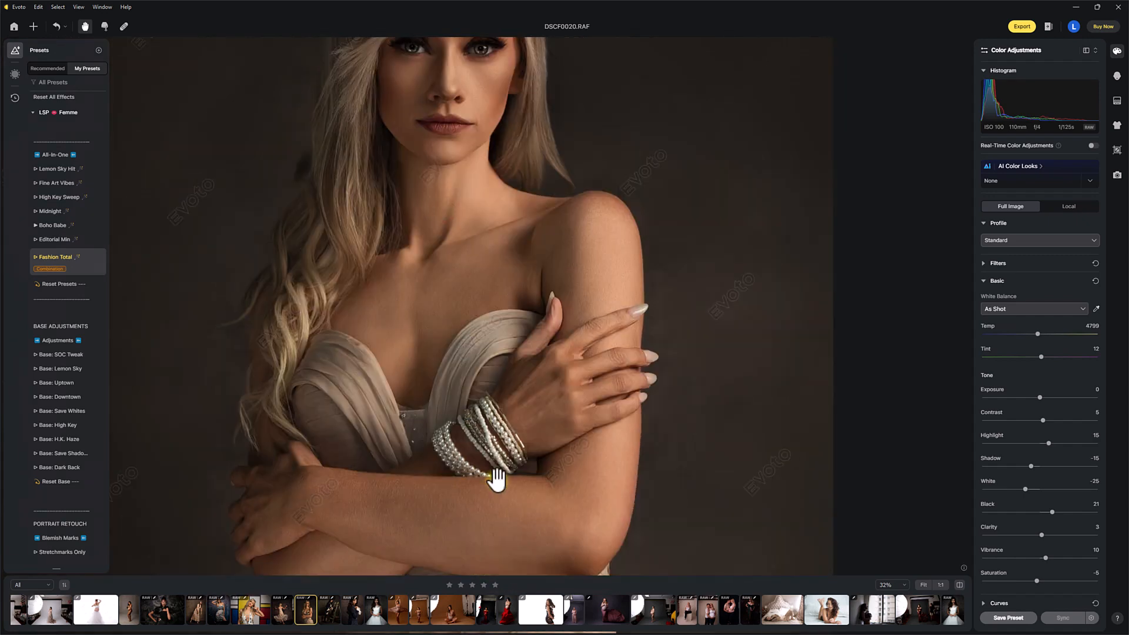
pyautogui.click(960, 585)
pyautogui.click(960, 585)
pyautogui.moveTo(441, 39); pyautogui.dragTo(441, 209)
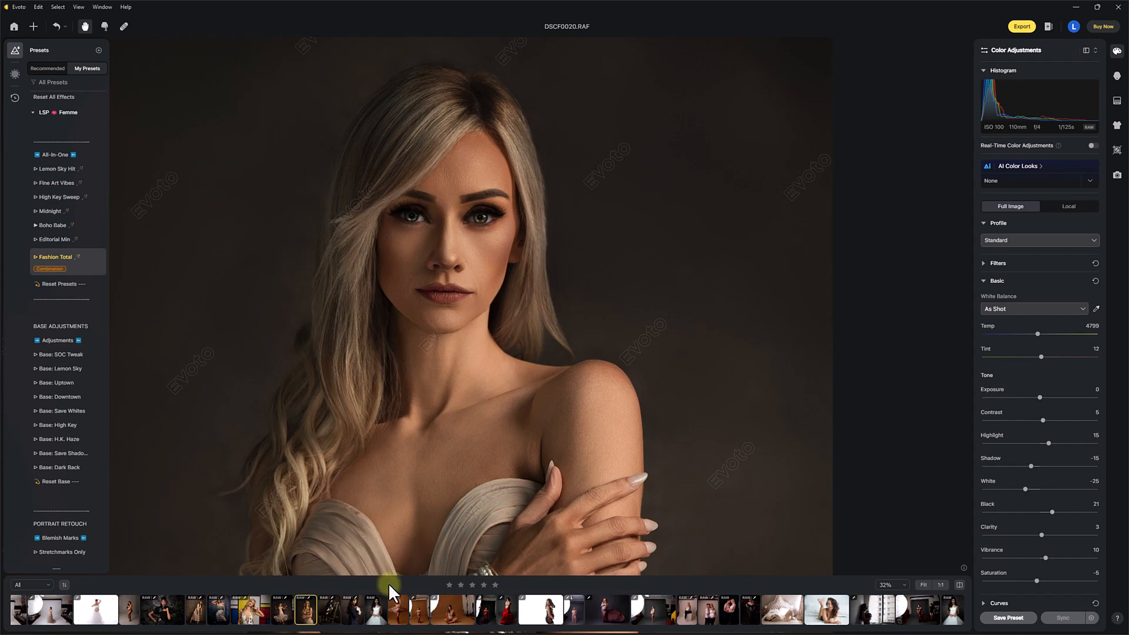
# - Try the all-in-one preset Midnight on photo DSCF0234.RAF, reset it and look through the base adjustment and portrait retouch presets
pyautogui.click(376, 609)
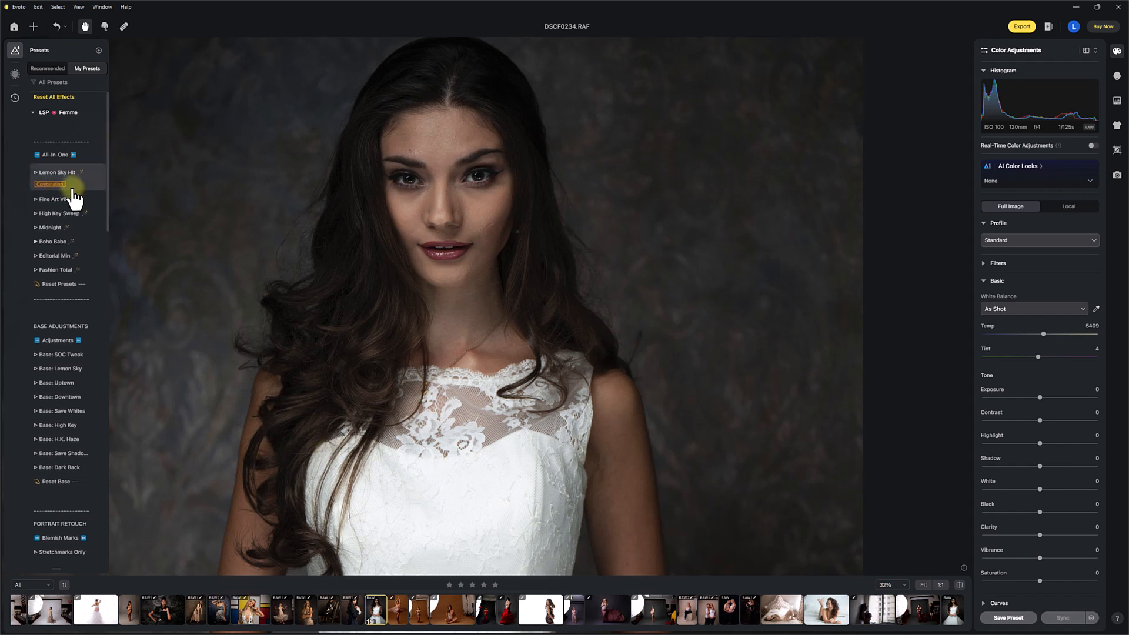
pyautogui.click(73, 223)
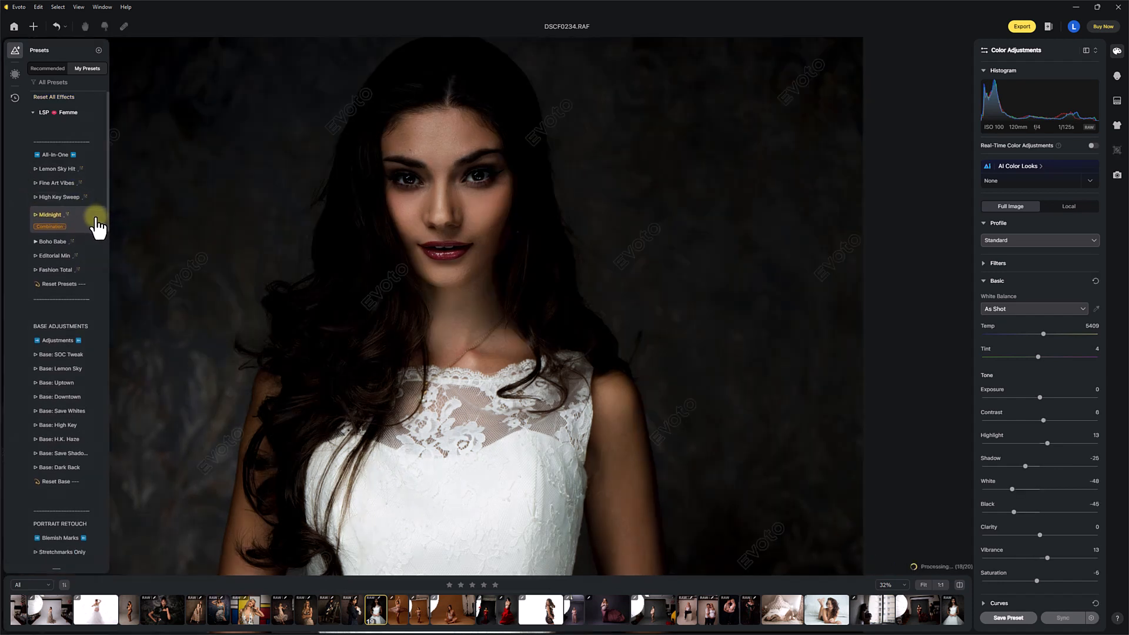
pyautogui.click(73, 290)
pyautogui.moveTo(107, 182); pyautogui.dragTo(108, 247)
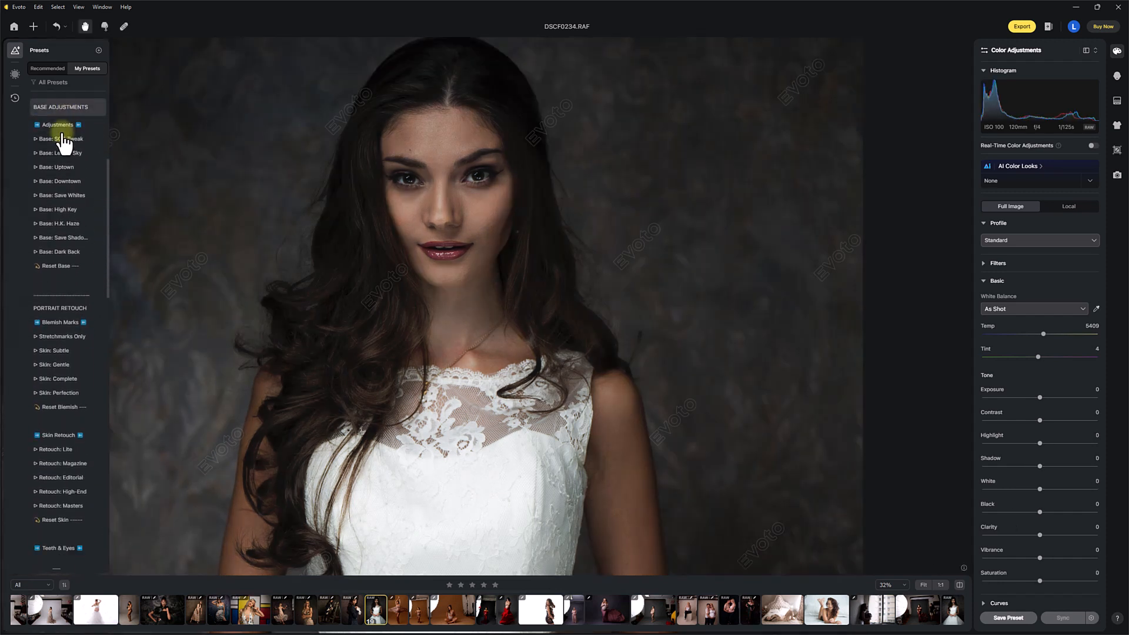
pyautogui.moveTo(106, 205)
pyautogui.mouseDown()
pyautogui.moveTo(110, 394)
pyautogui.moveTo(84, 112)
pyautogui.mouseUp()
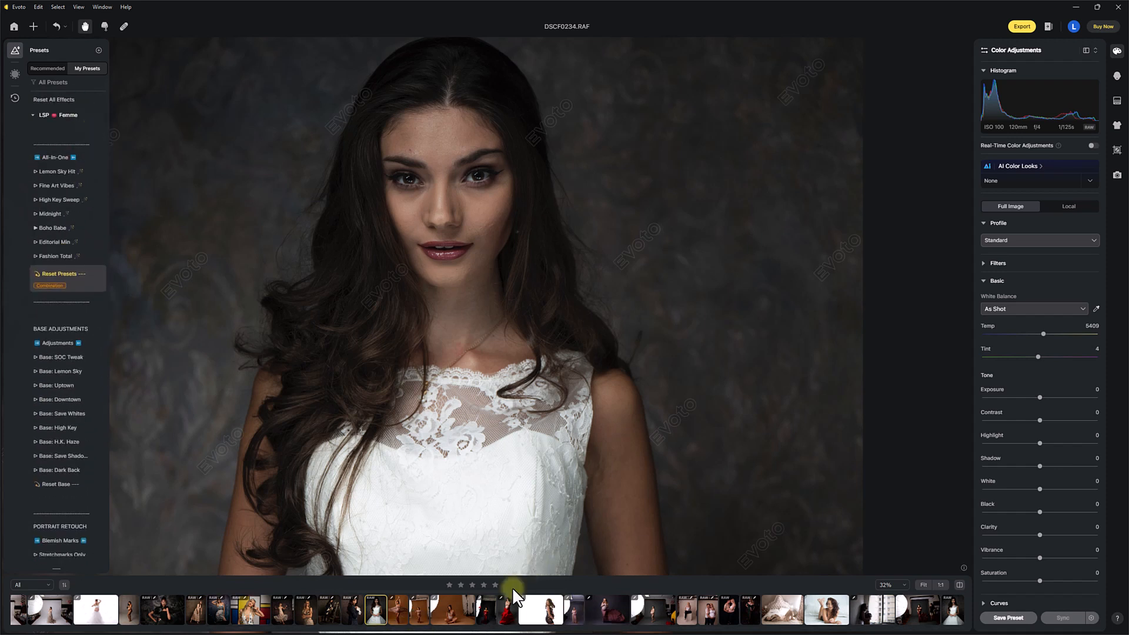
# - Open the maternity photo with the red fabric and compare the retouched belly skin up close with the original
pyautogui.click(510, 622)
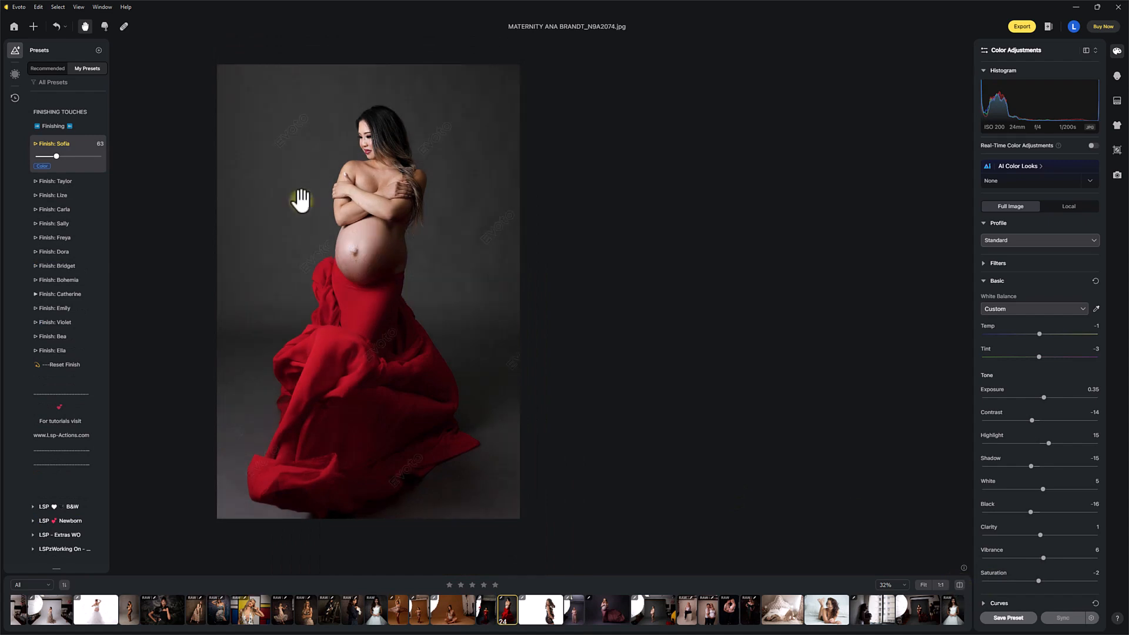
pyautogui.click(368, 288)
pyautogui.scroll(2, 367, 288)
pyautogui.moveTo(368, 288); pyautogui.dragTo(470, 415)
pyautogui.click(959, 585)
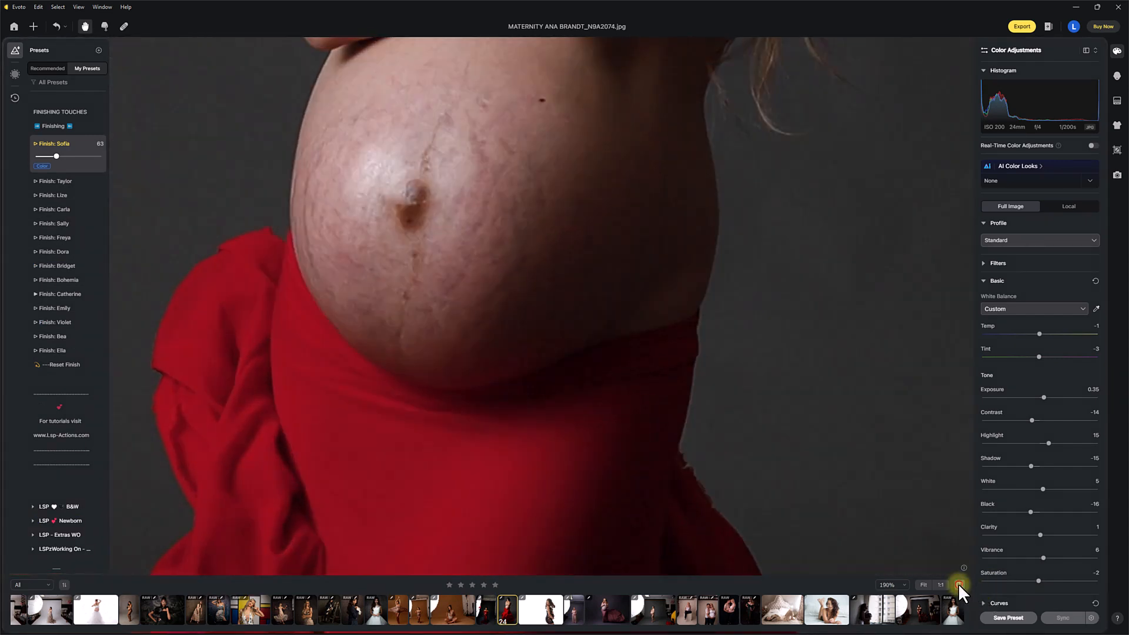
pyautogui.click(959, 584)
pyautogui.click(418, 194)
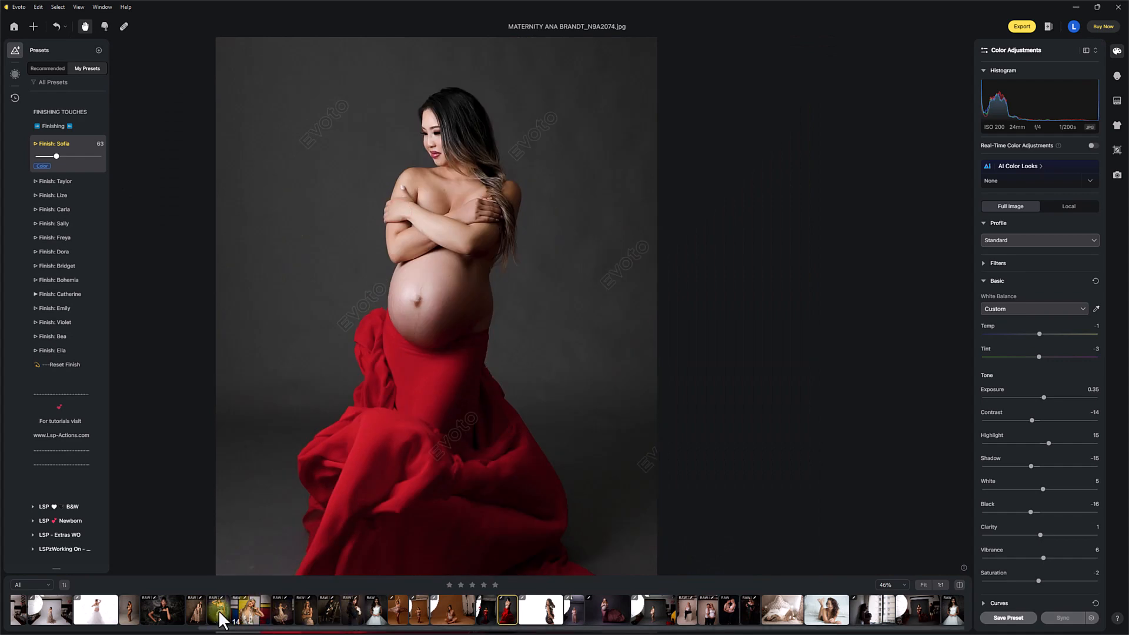
# - Apply the all-in-one preset Fashion Total to photo 032A9091.CR2 and compare the portrait with the original
pyautogui.click(172, 610)
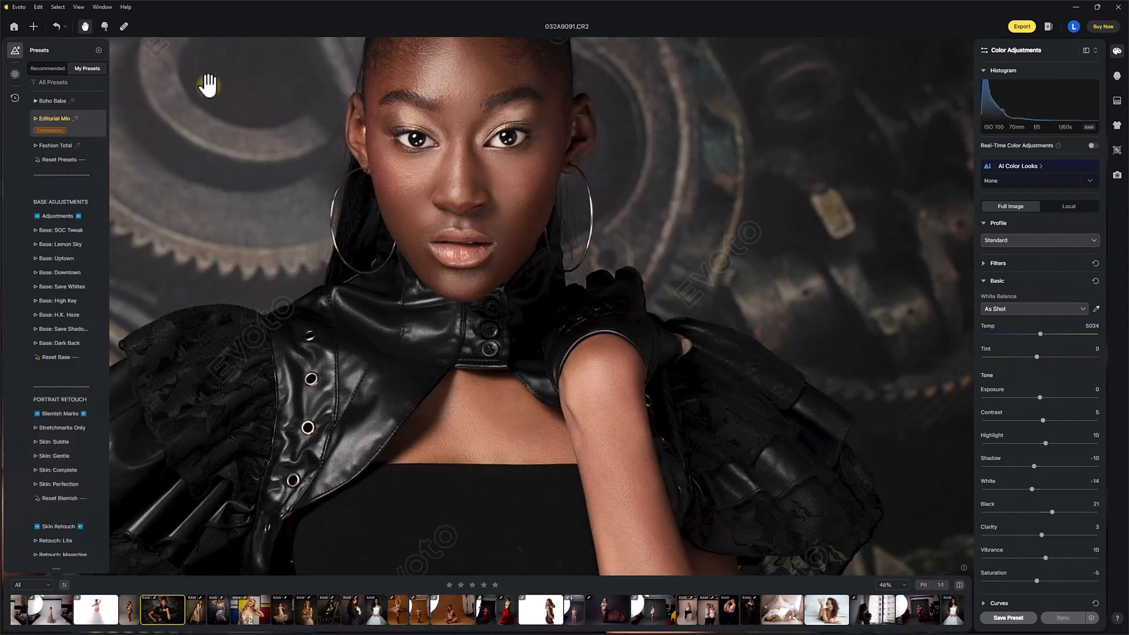
pyautogui.click(58, 147)
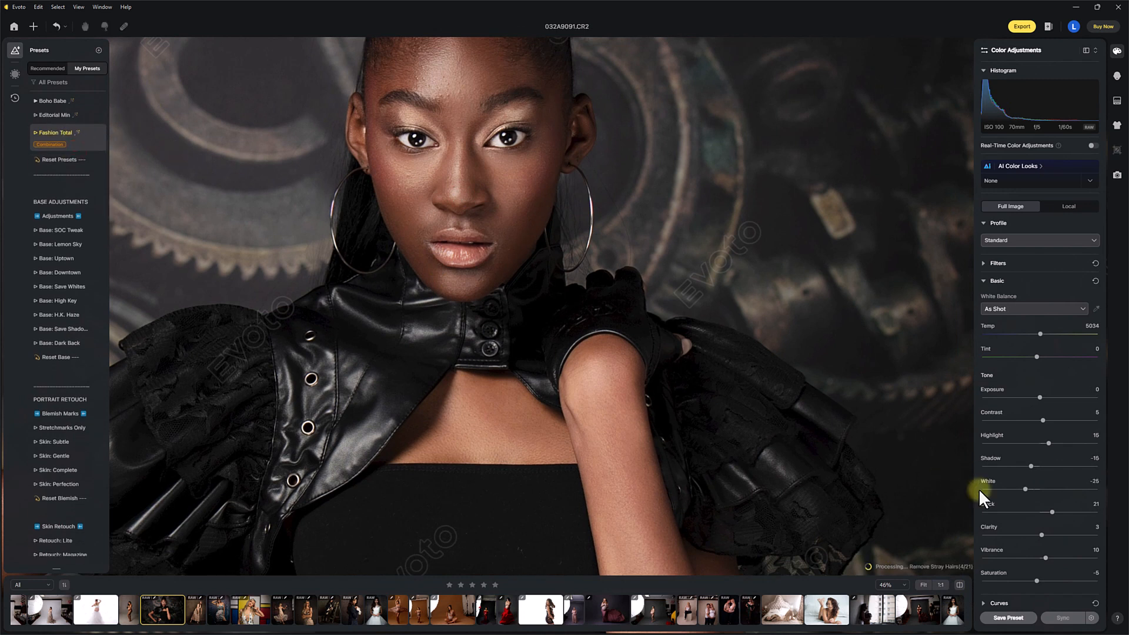
pyautogui.click(959, 585)
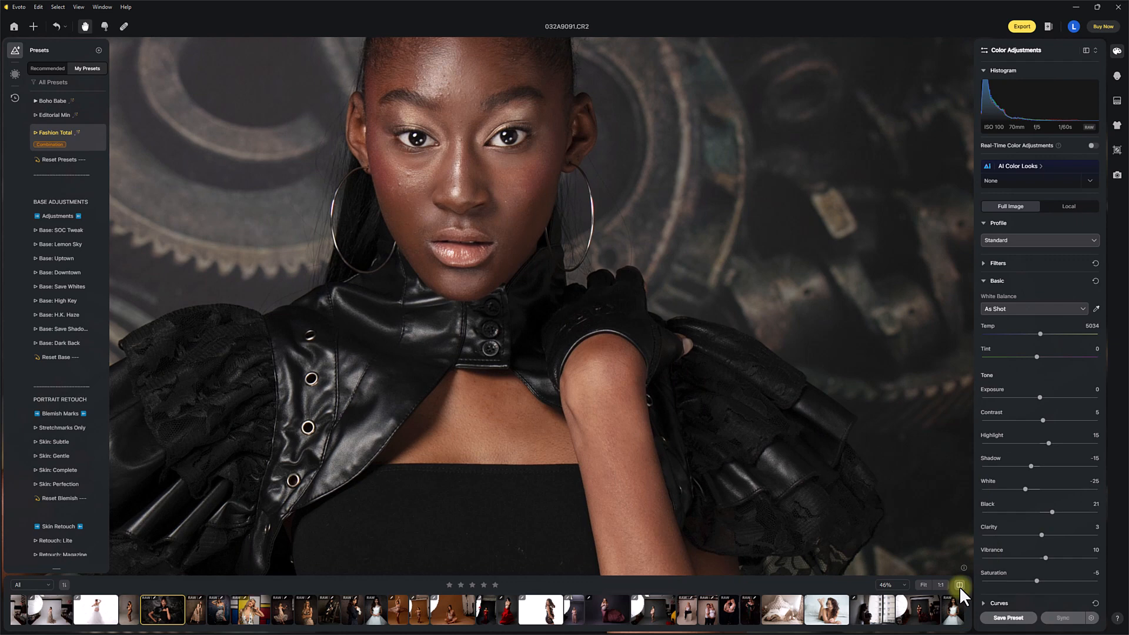
pyautogui.click(960, 587)
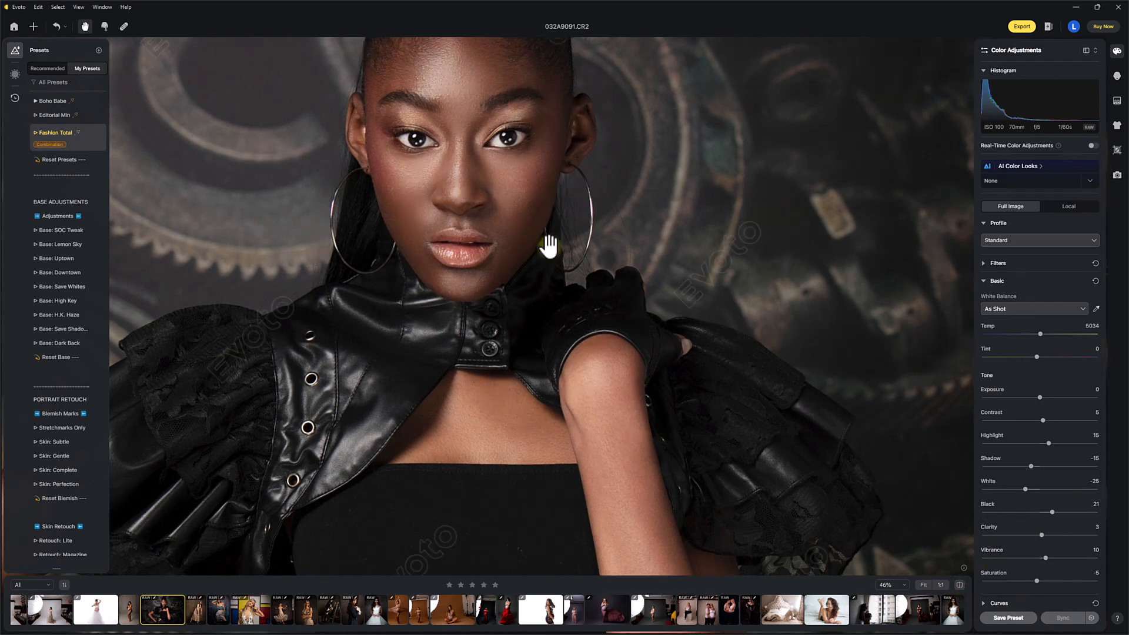